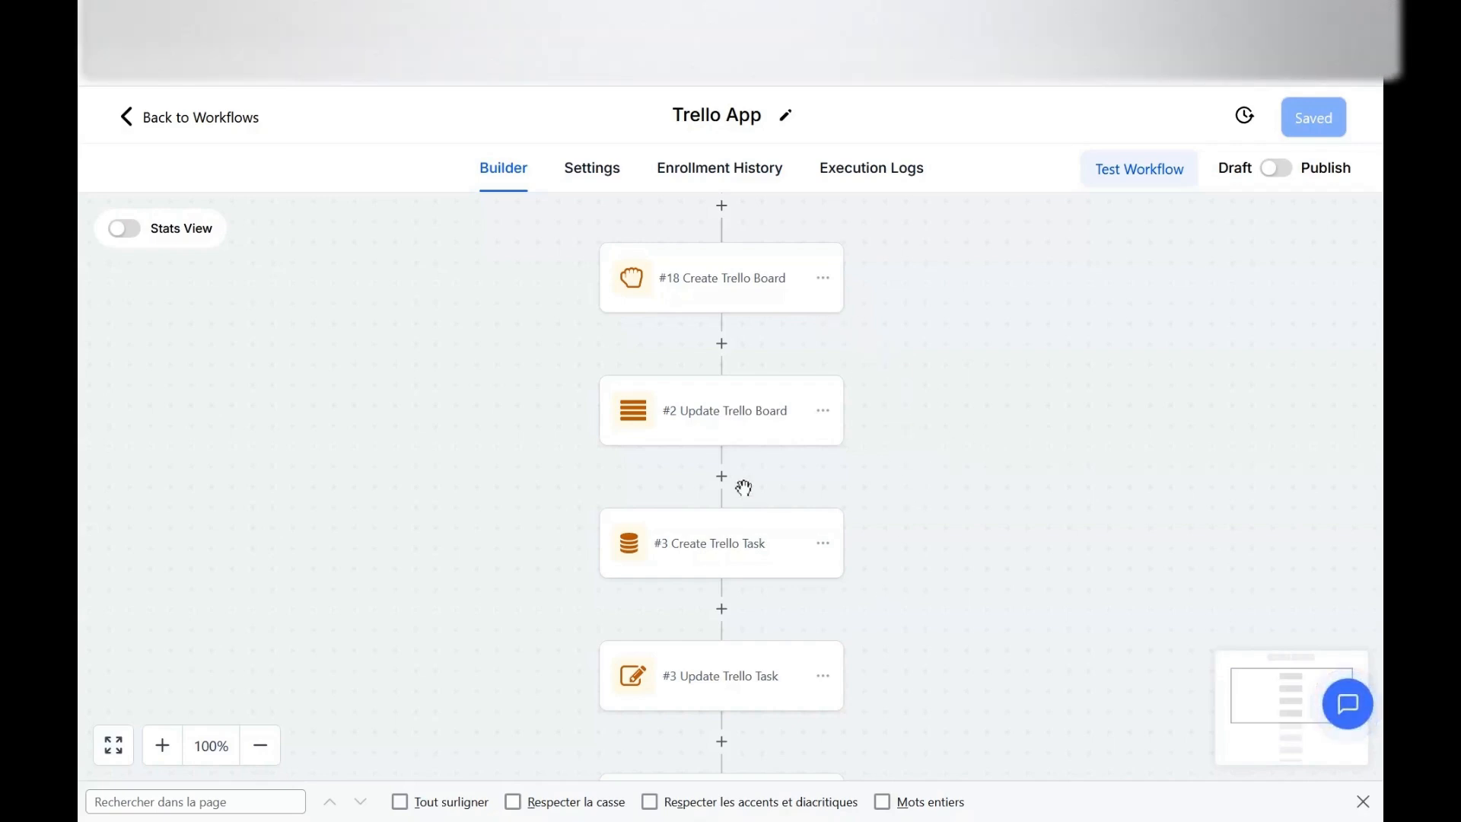
- Look through the Trello App workflow from the Contact Tag trigger down to its end to examine its Trello actions
scroll(744, 490, "down", 1)
scroll(811, 531, "up", 4)
scroll(811, 545, "down", 2)
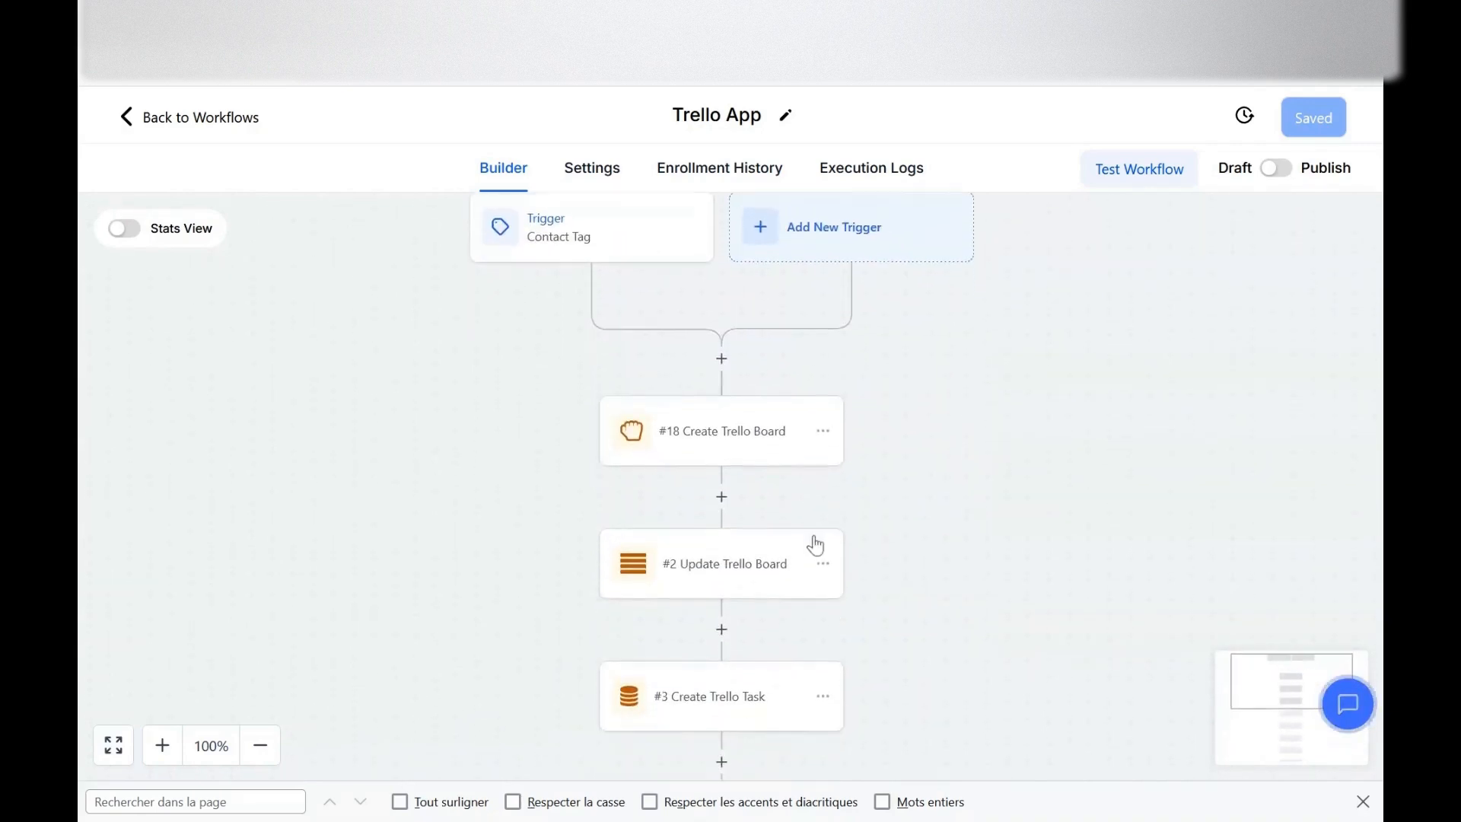
scroll(813, 536, "down", 1)
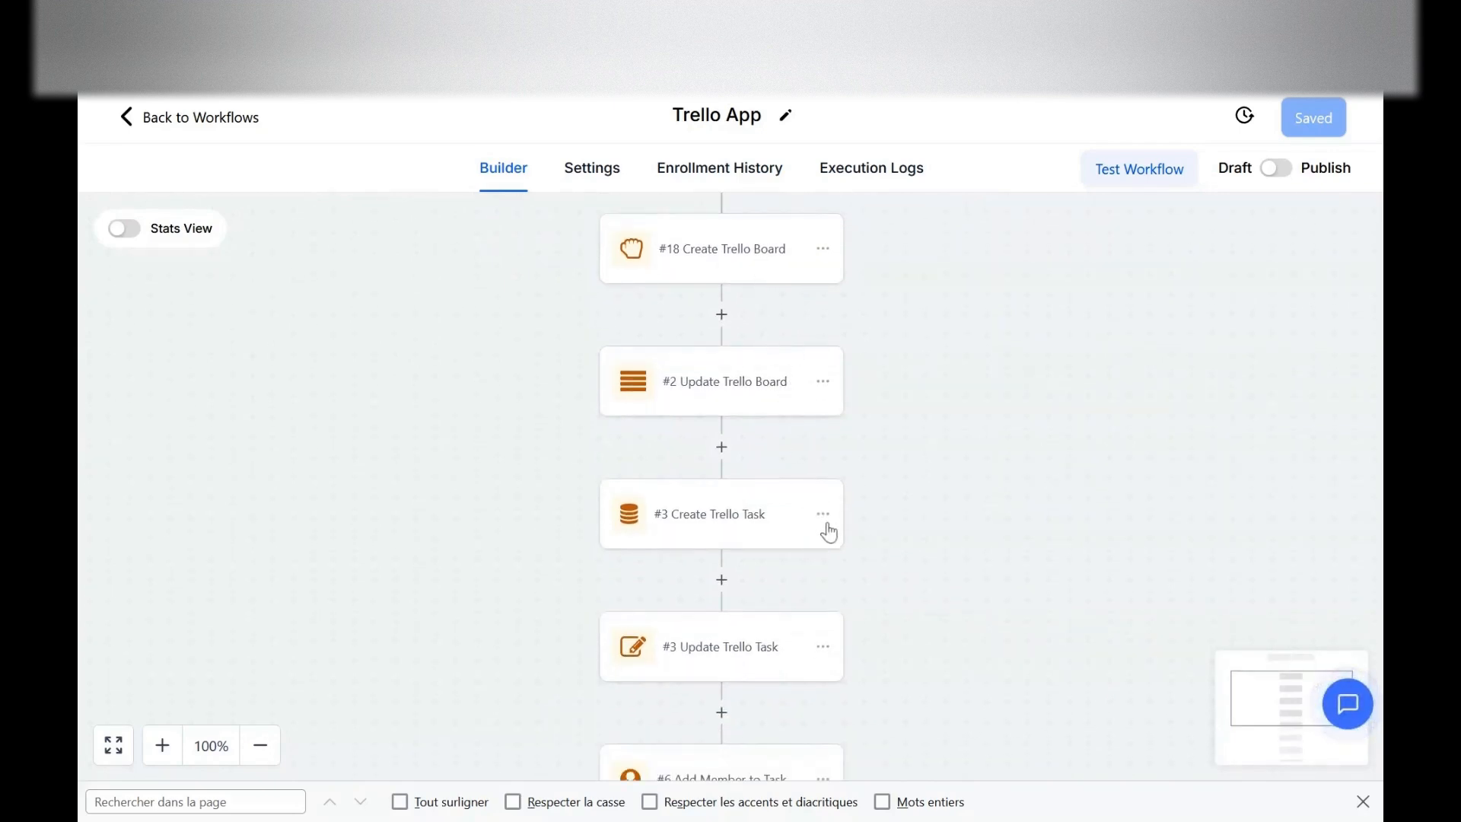
scroll(827, 525, "down", 1)
scroll(826, 521, "down", 2)
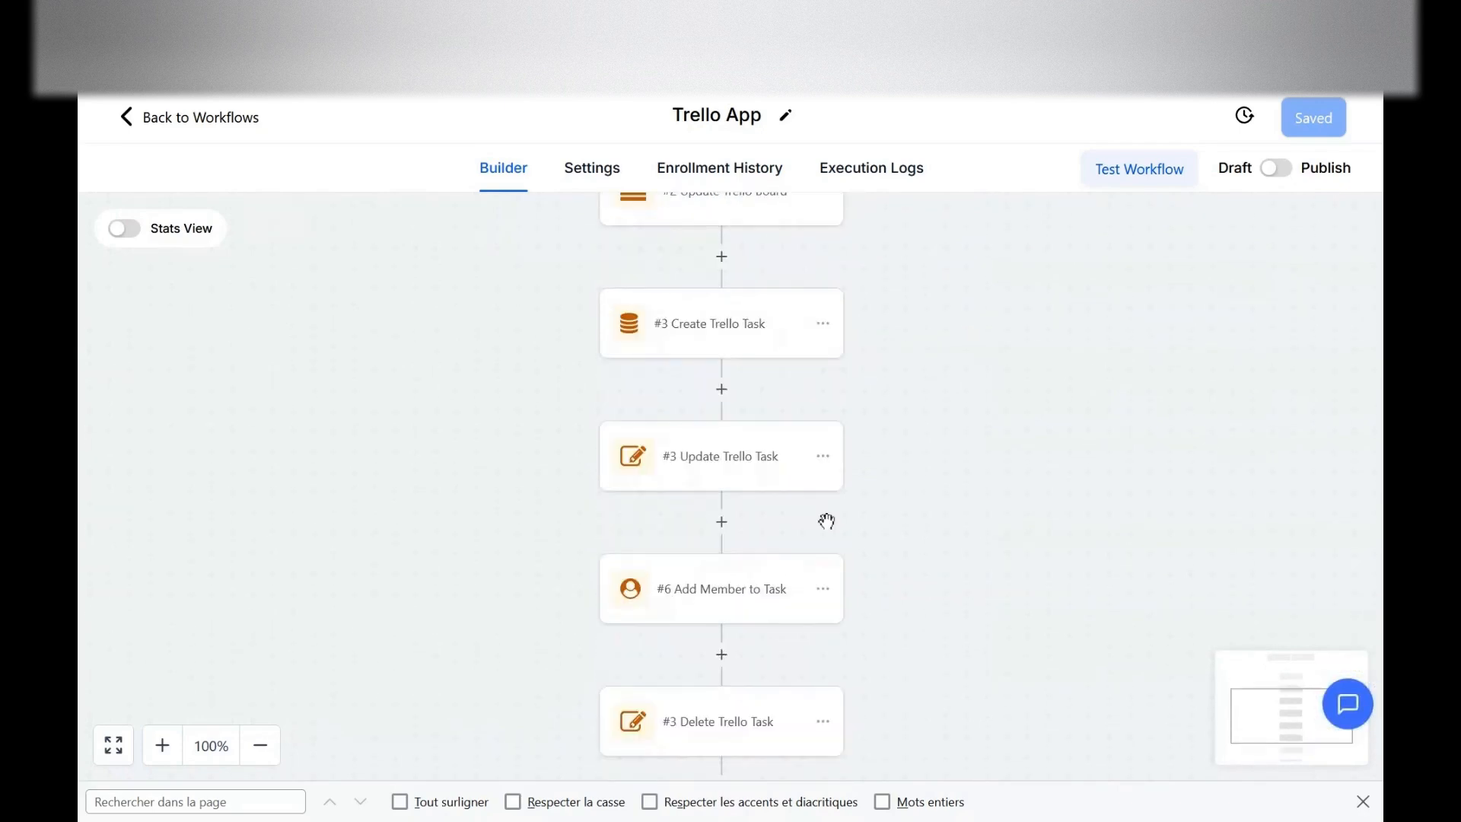
scroll(827, 521, "down", 2)
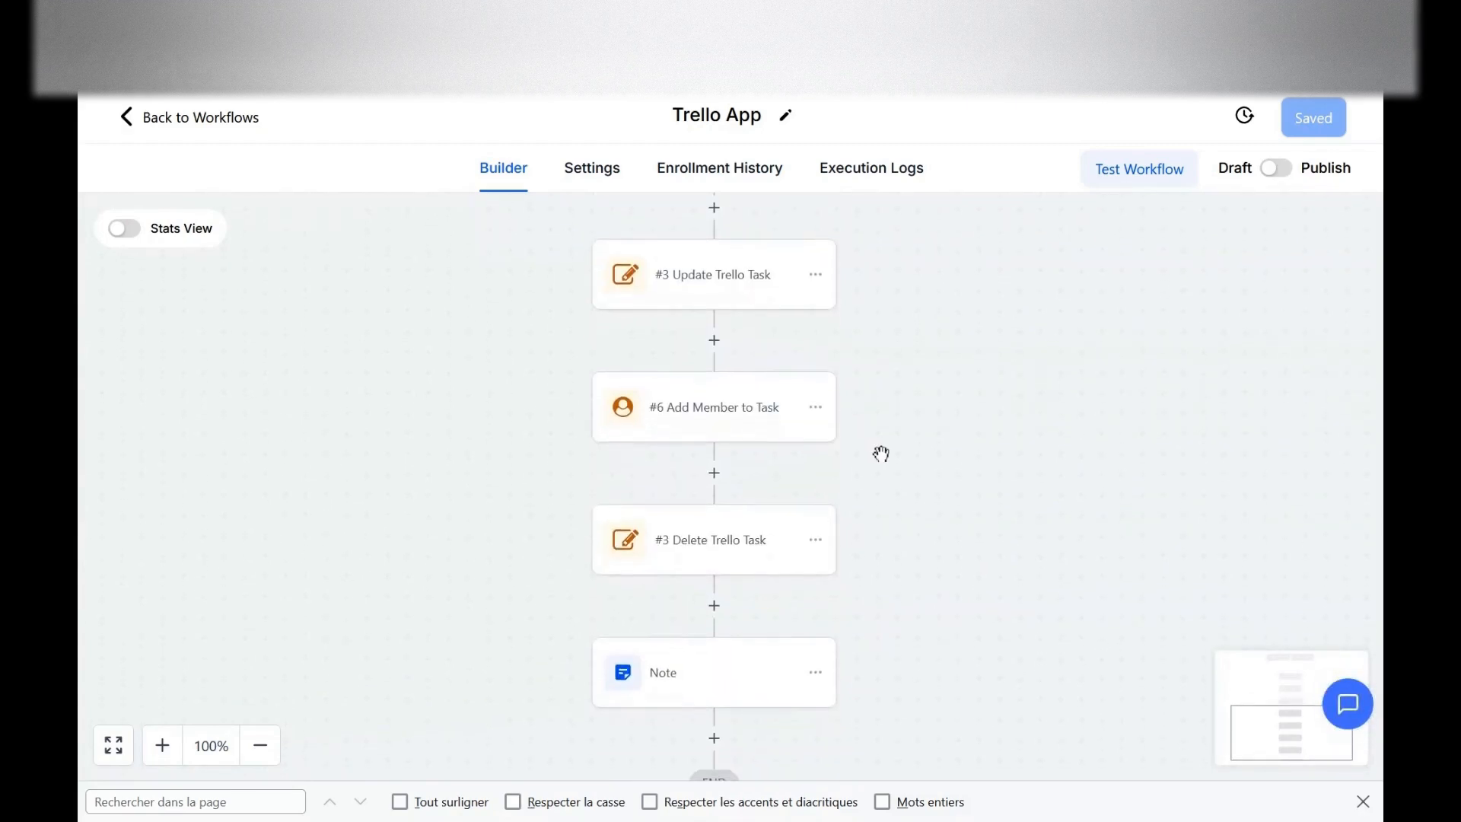
scroll(965, 469, "down", 1)
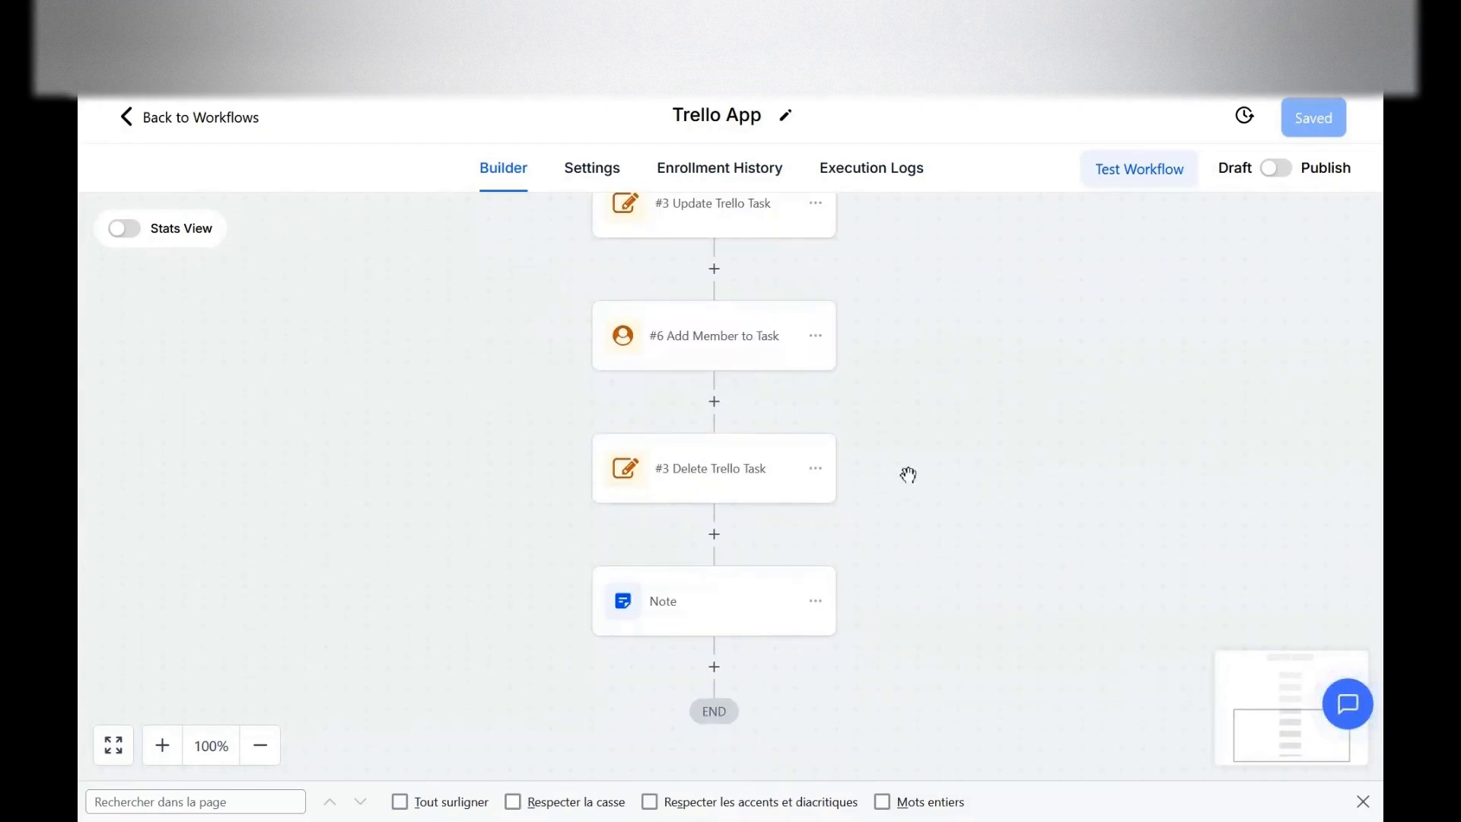
scroll(908, 475, "up", 8)
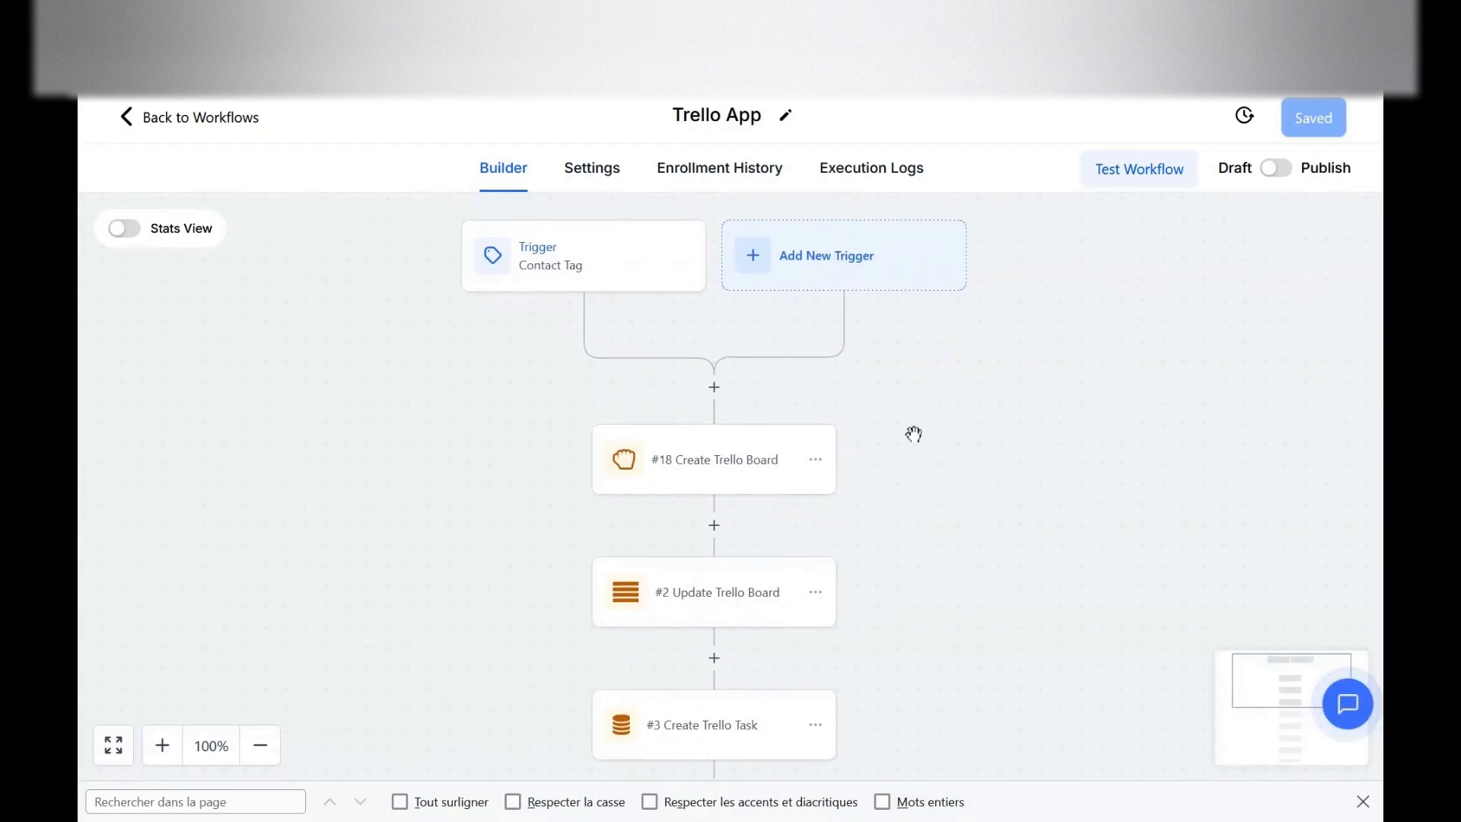
- Open the Create Trello Board action, examine its board name field, and close its settings without saving
left_click(727, 449)
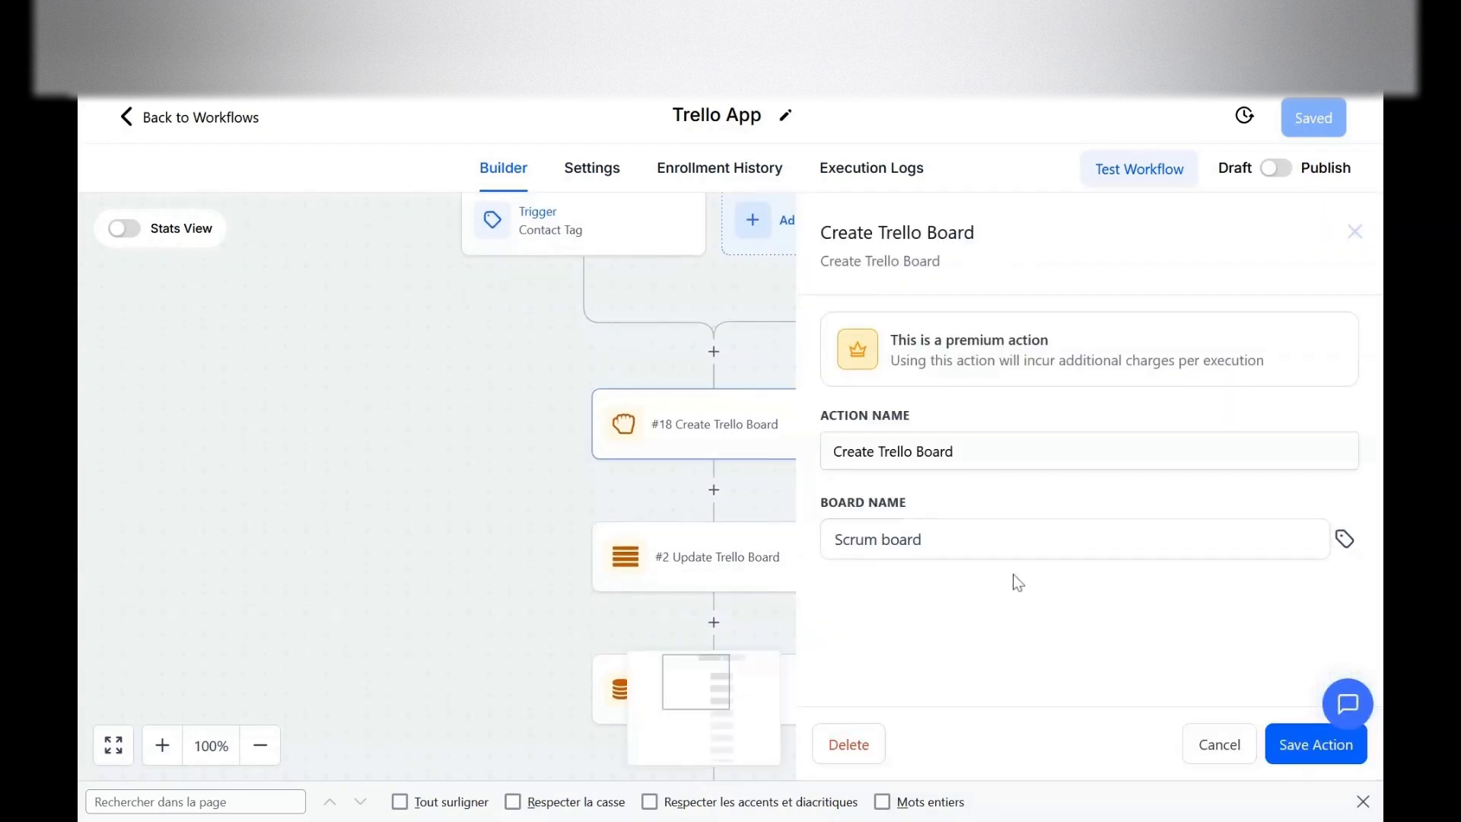
left_click(905, 536)
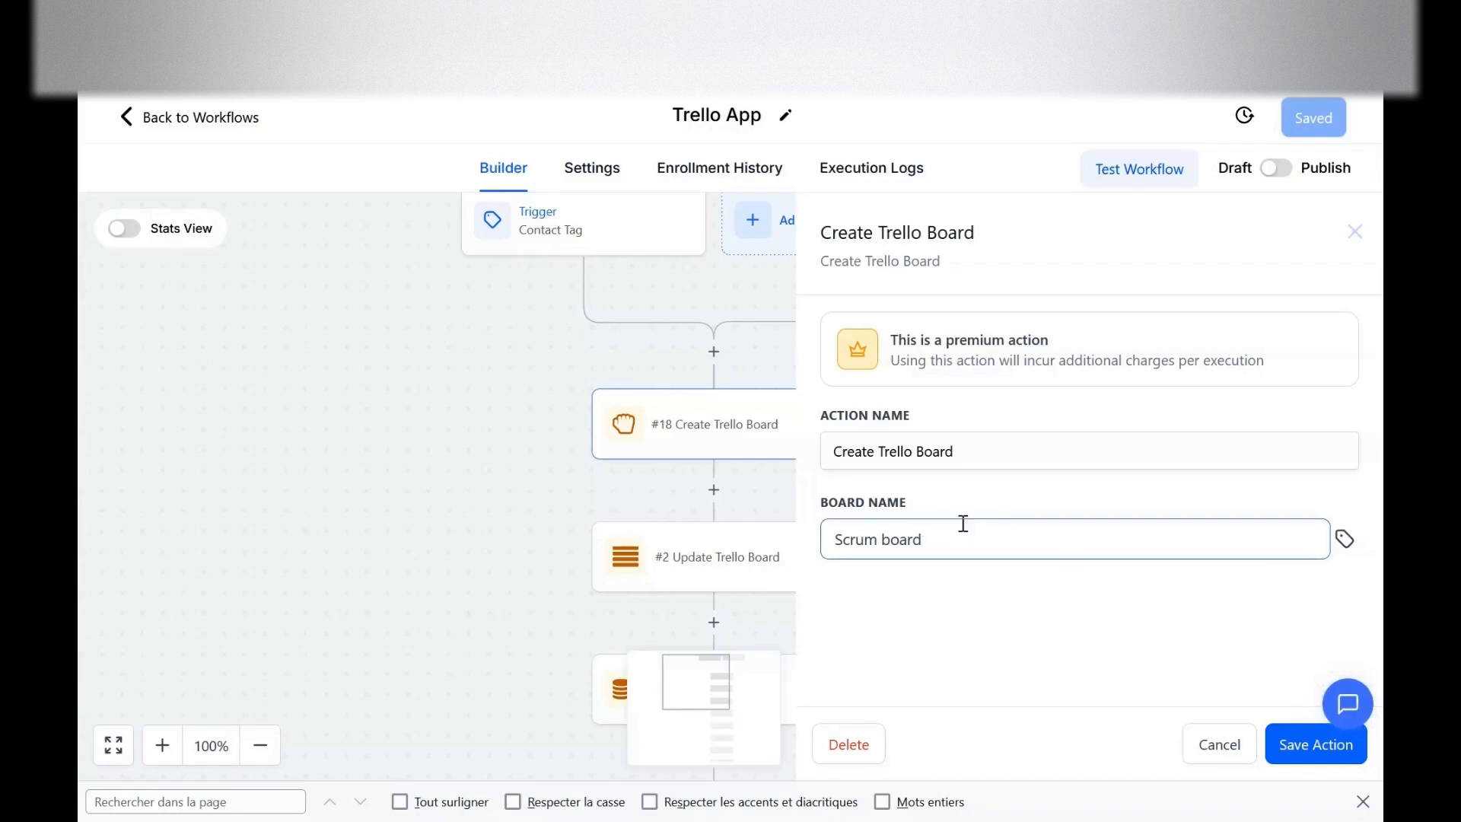
left_click(949, 584)
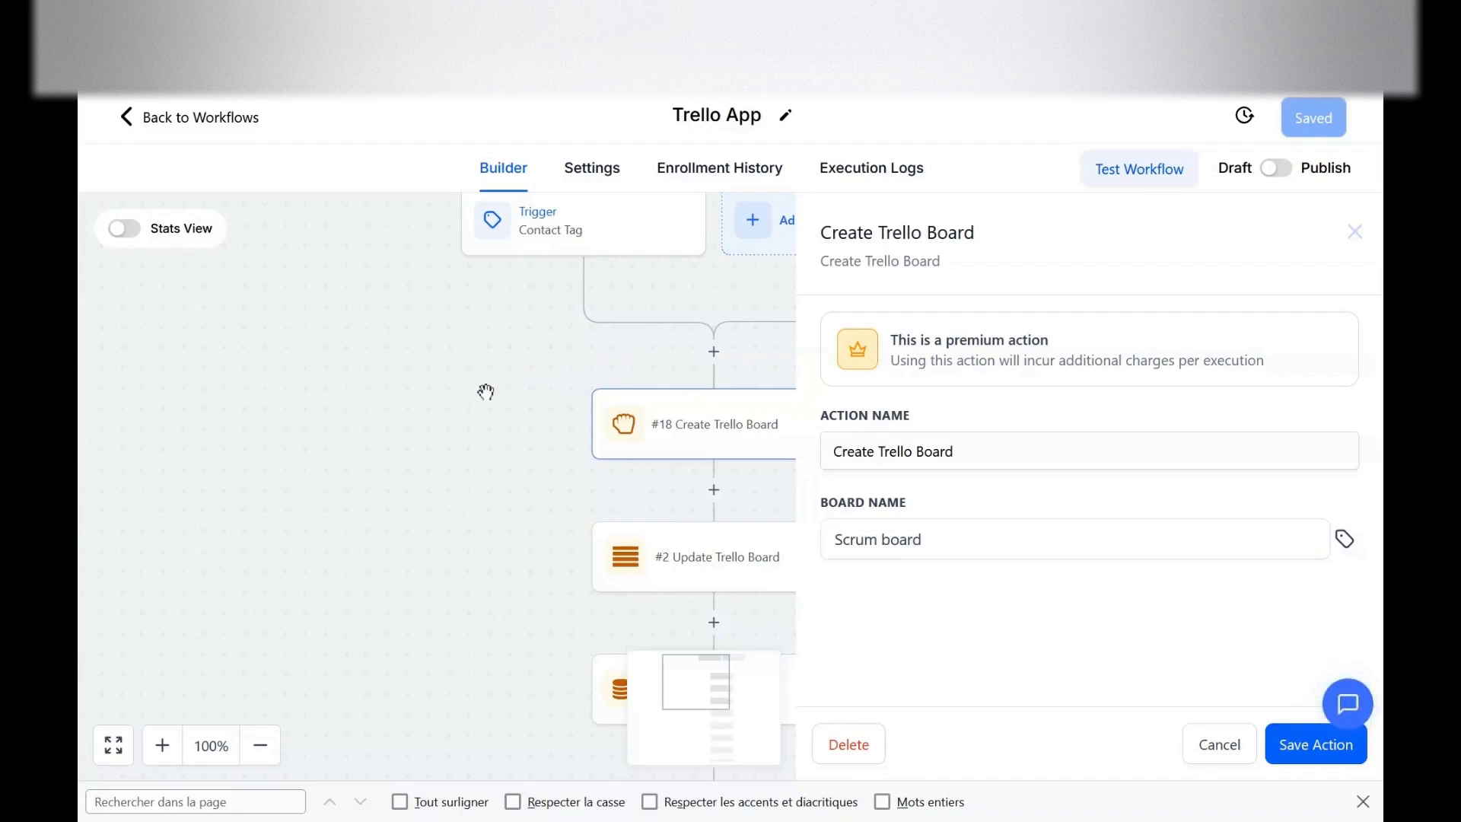
left_click(433, 414)
- Open the Update Trello Board action and examine its board ID, name, description and closed status
scroll(753, 460, "down", 1)
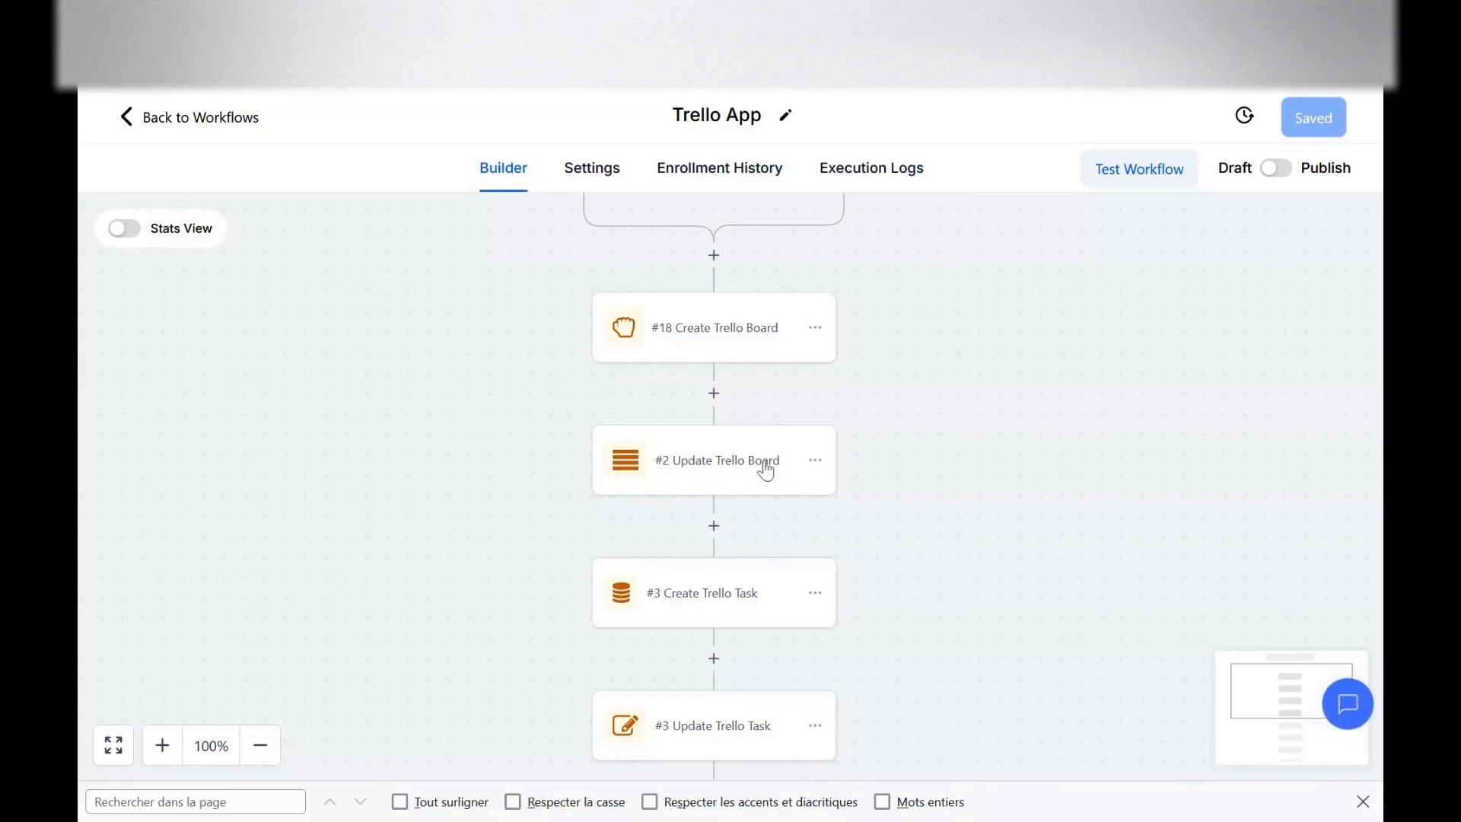
left_click(765, 471)
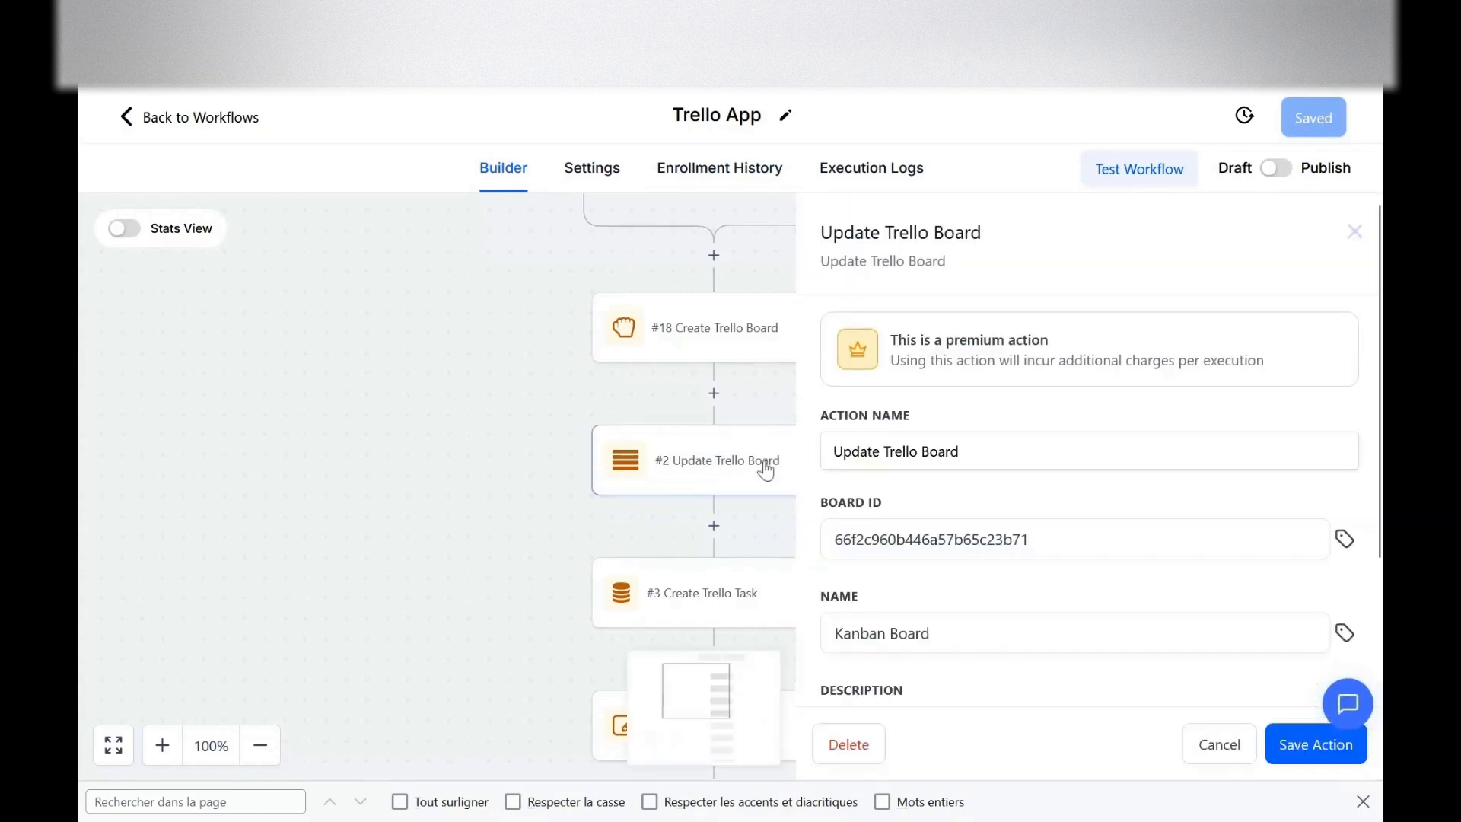
left_click(1015, 540)
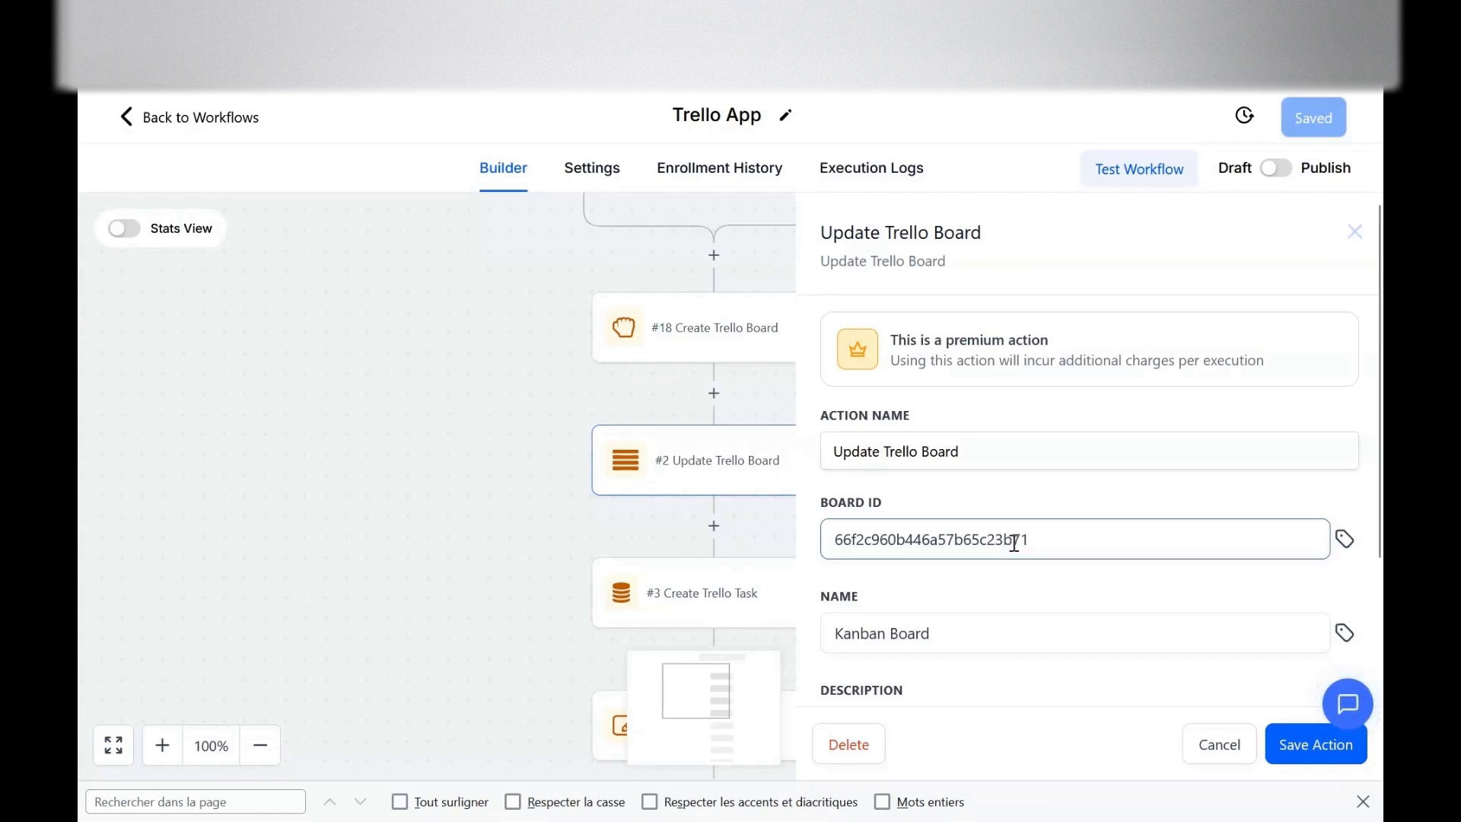
scroll(1015, 543, "down", 3)
left_click(1015, 543)
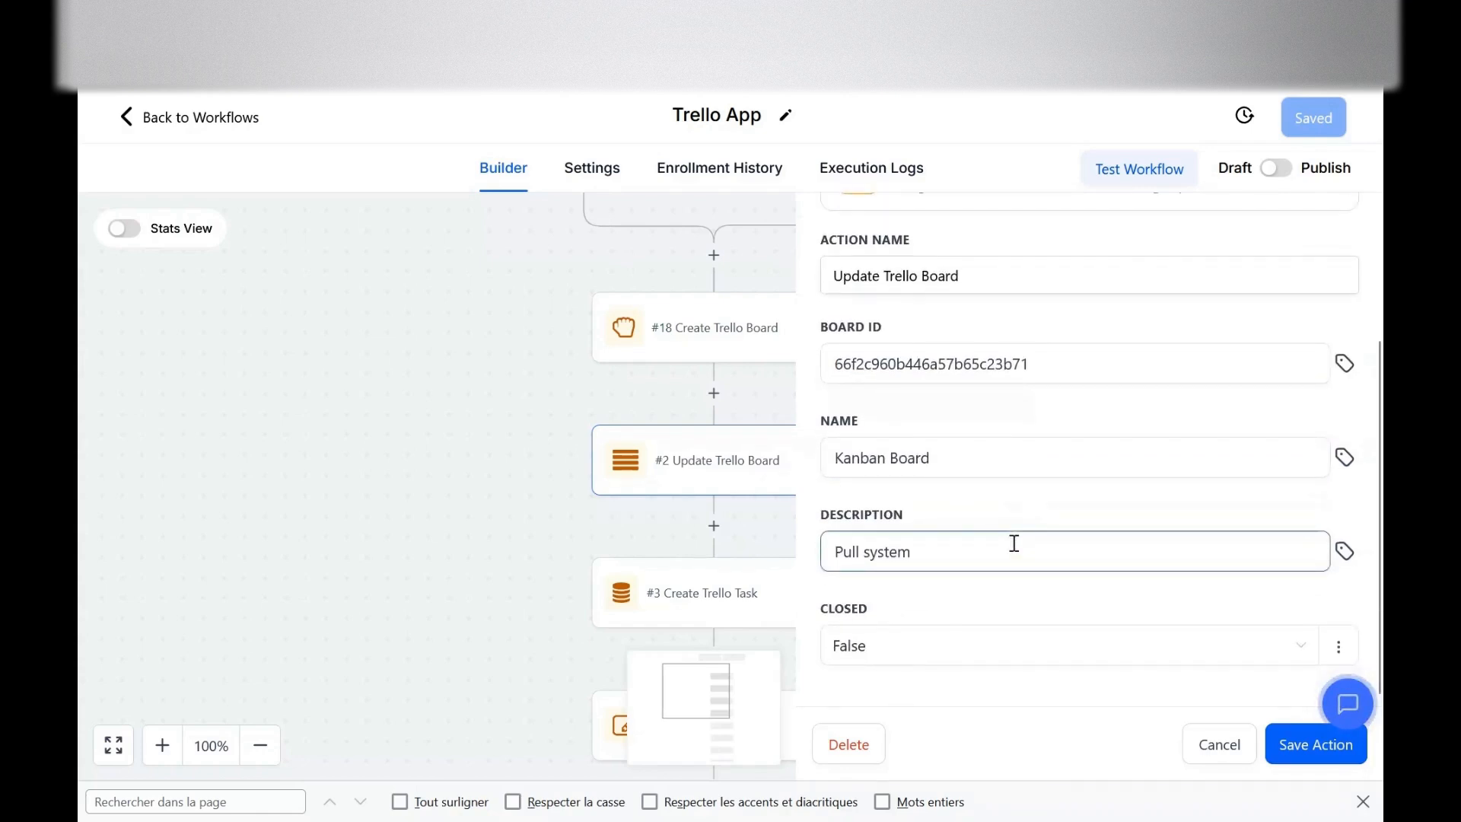
scroll(1014, 542, "up", 1)
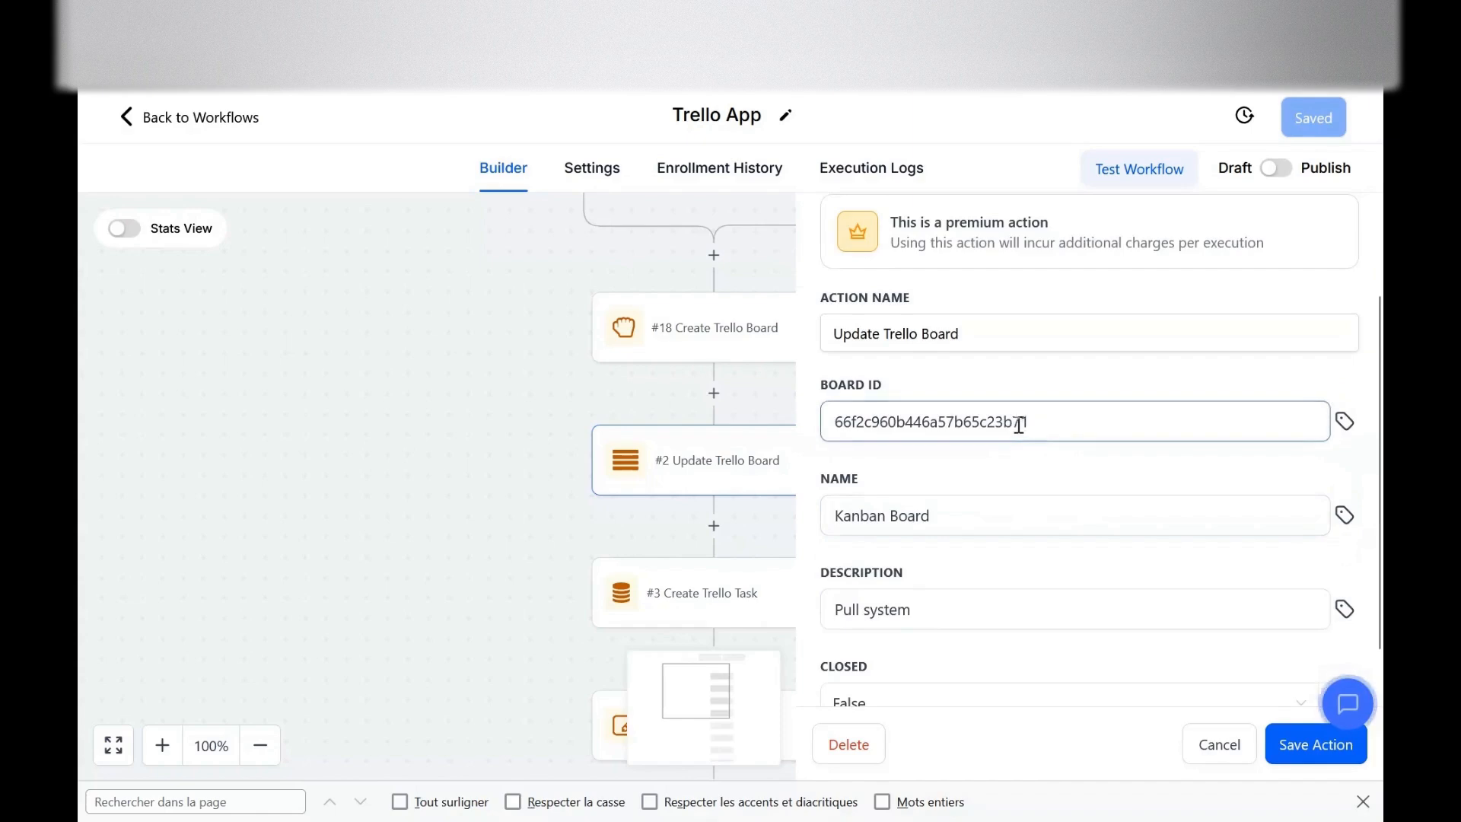
scroll(1005, 523, "down", 1)
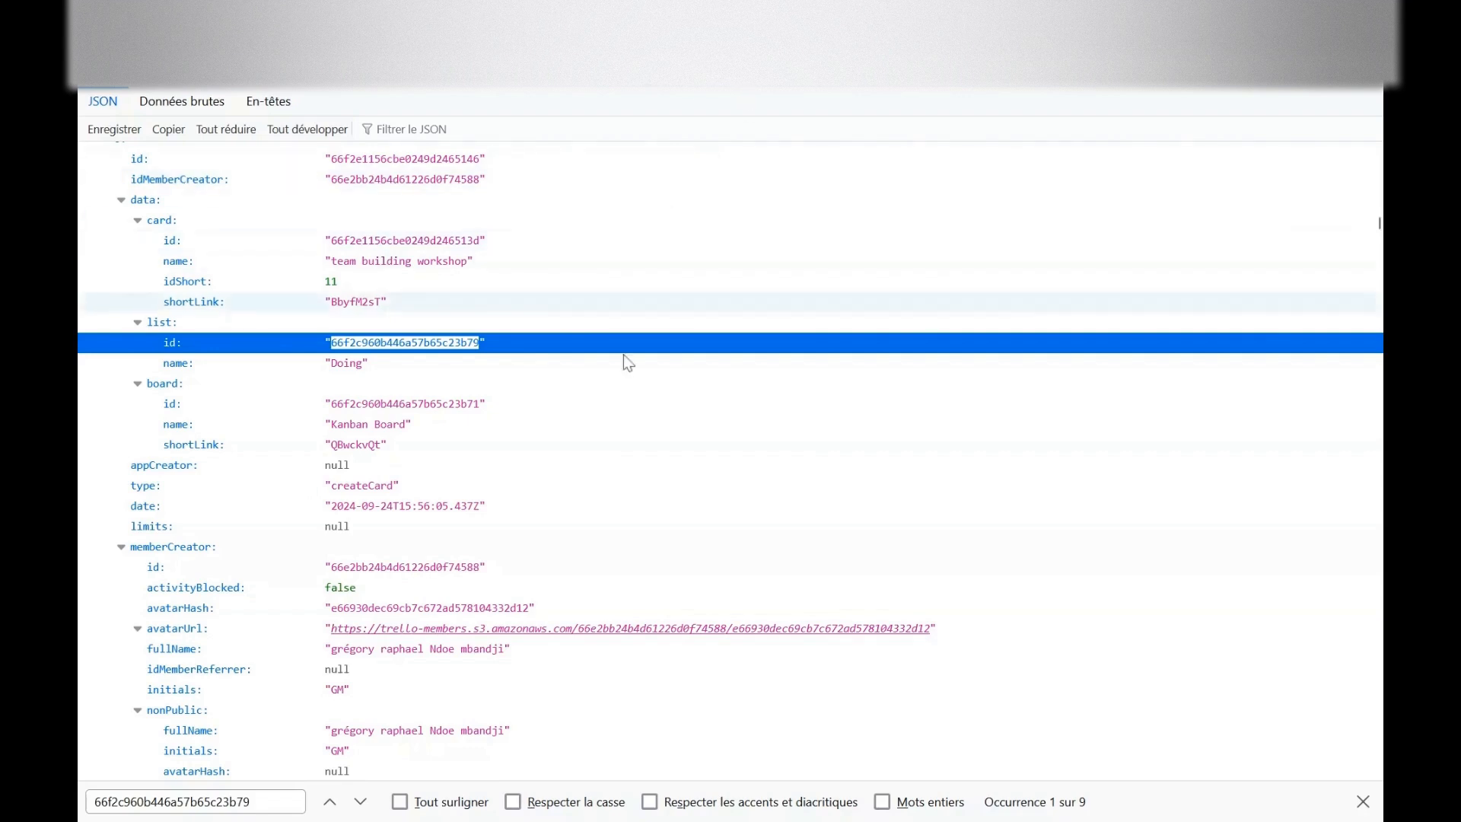
- Search the board's JSON data for "kan" to locate the Kanban Board's name and ID
scroll(706, 449, "down", 5)
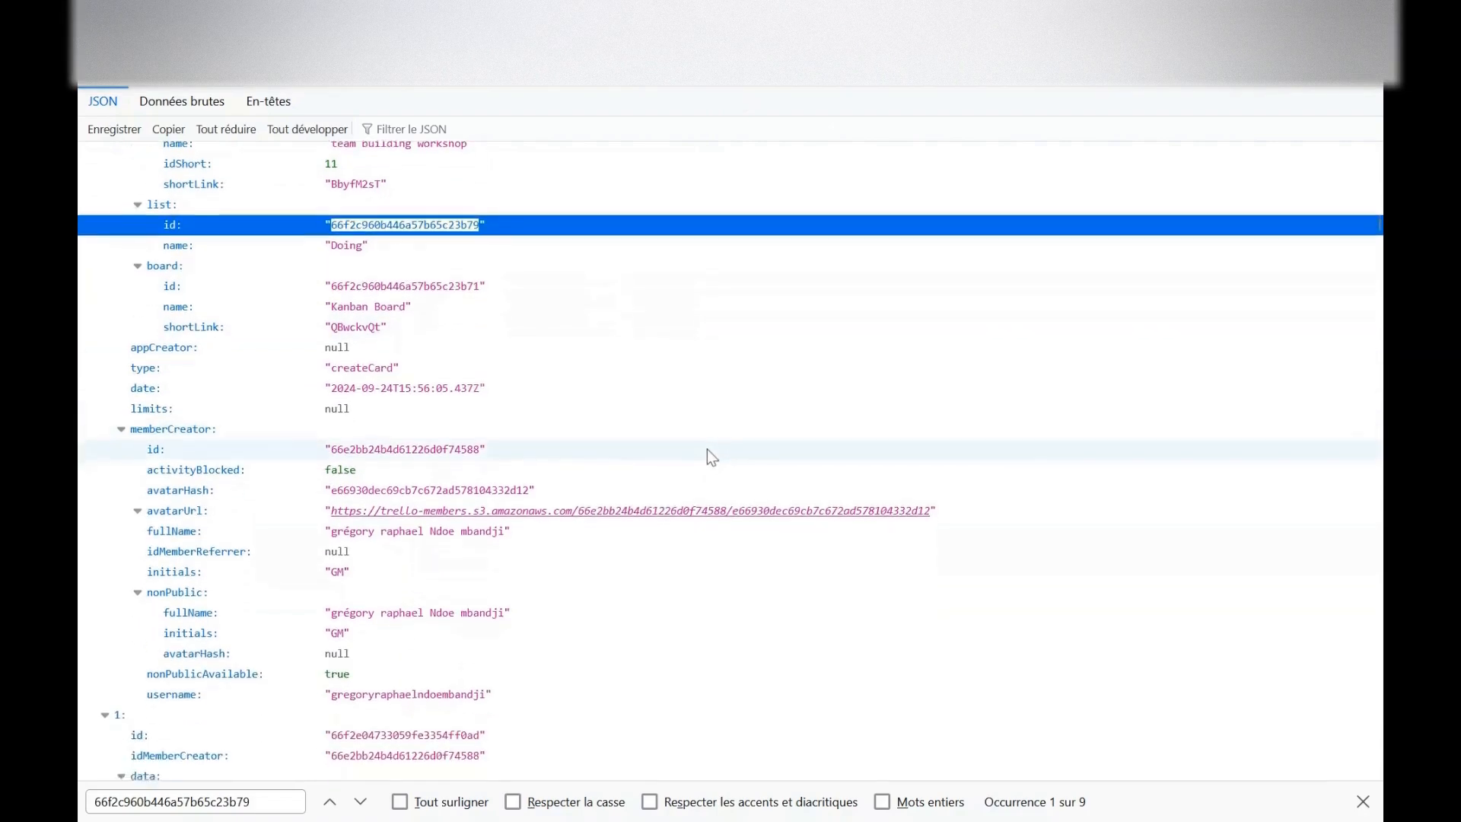
scroll(483, 578, "down", 1)
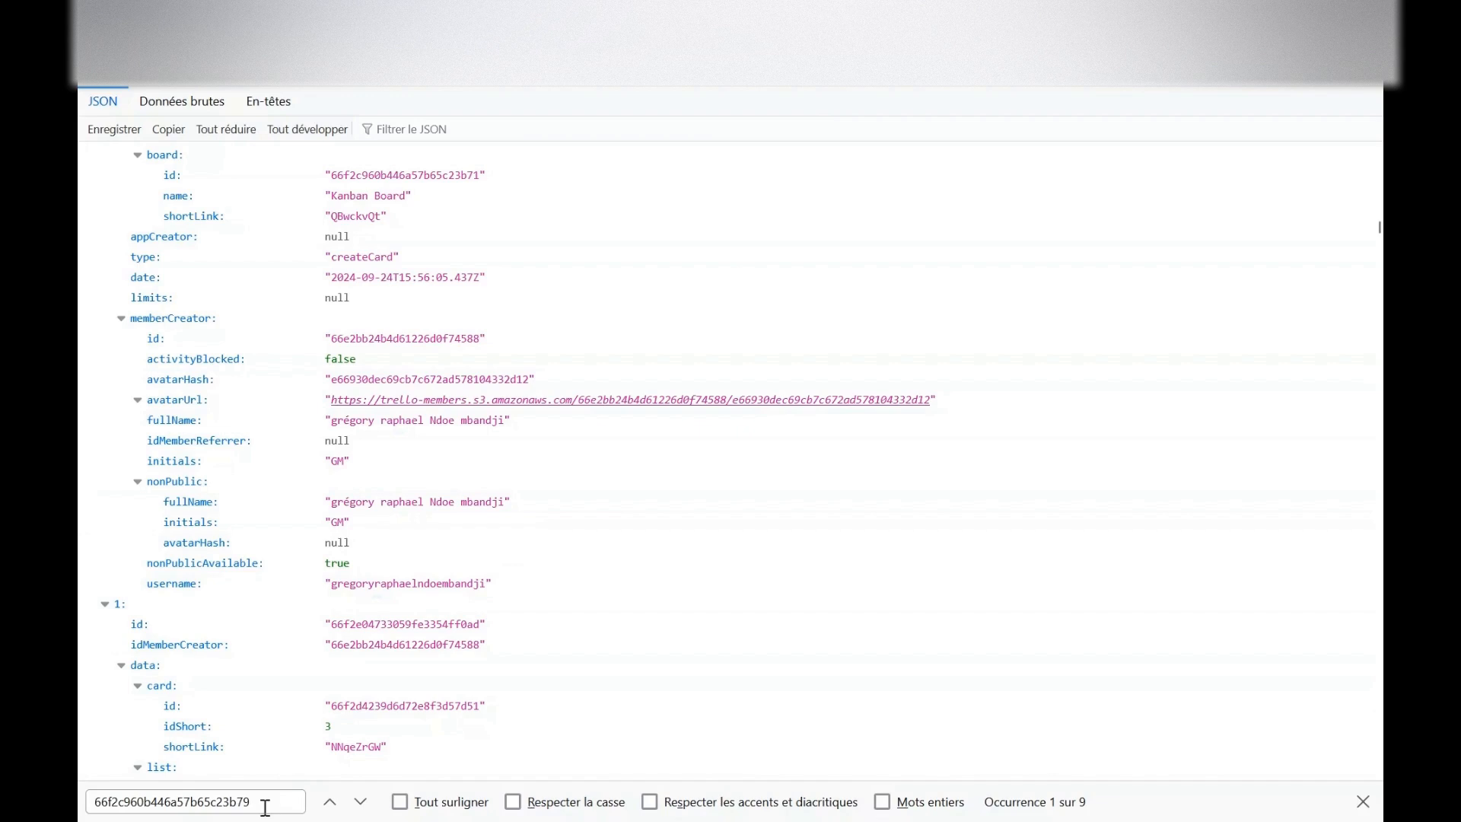
key("ctrl+a")
key("BackSpace")
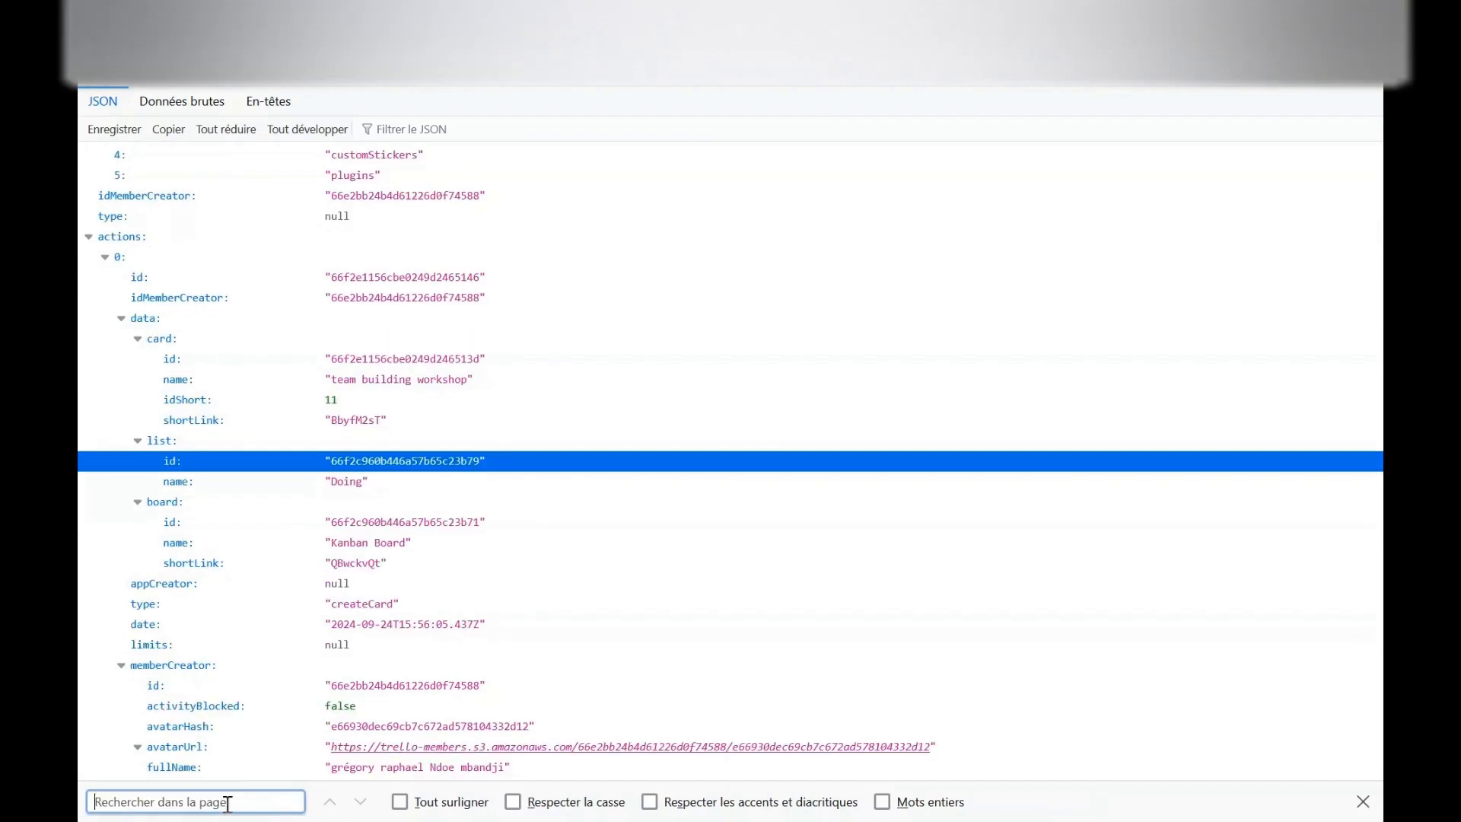
type("kan")
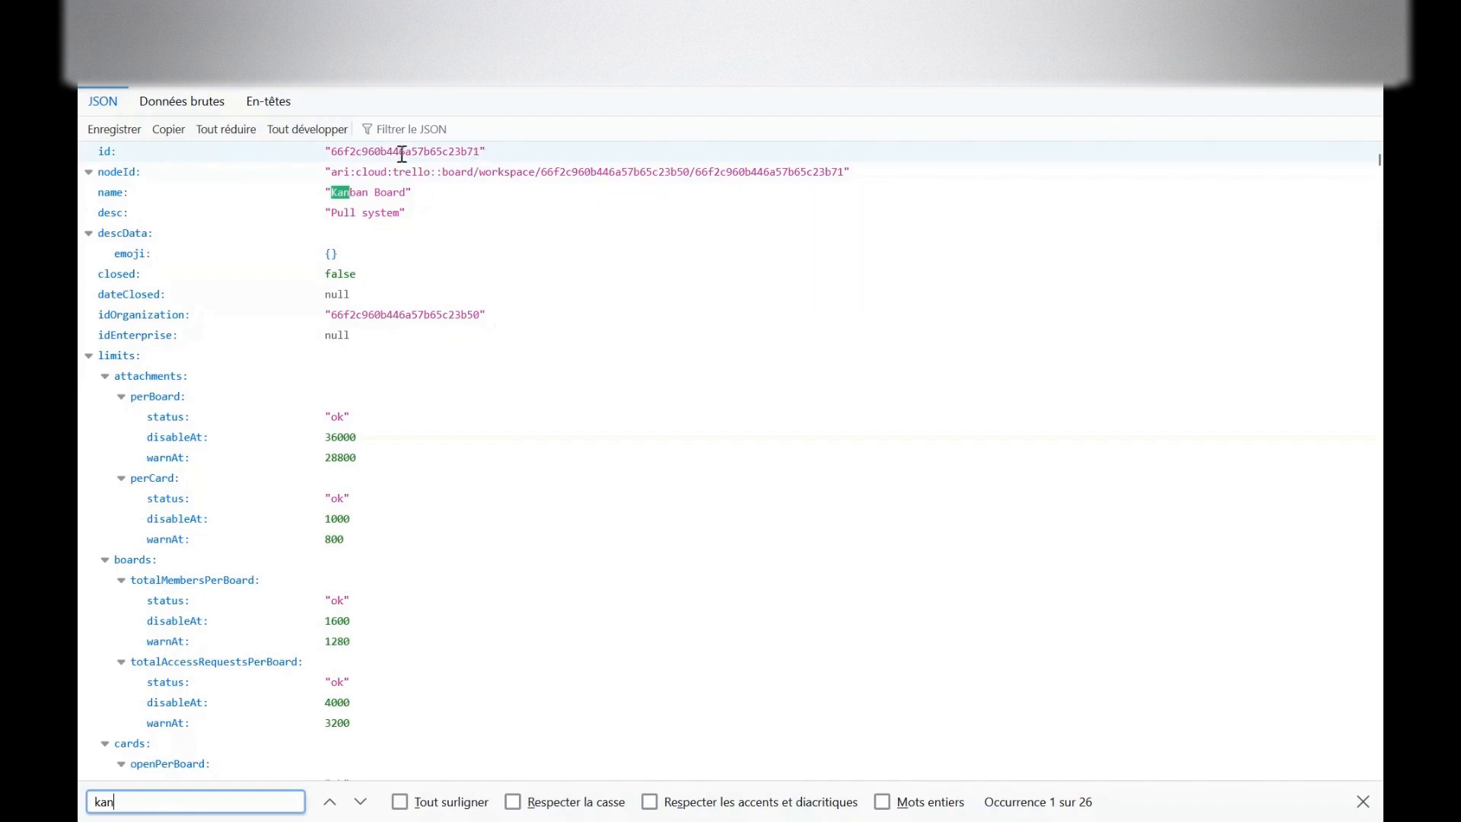
- View the Kanban Board in Trello, and return to the workflow to close the Update Trello Board settings without saving
key("ctrl+Tab")
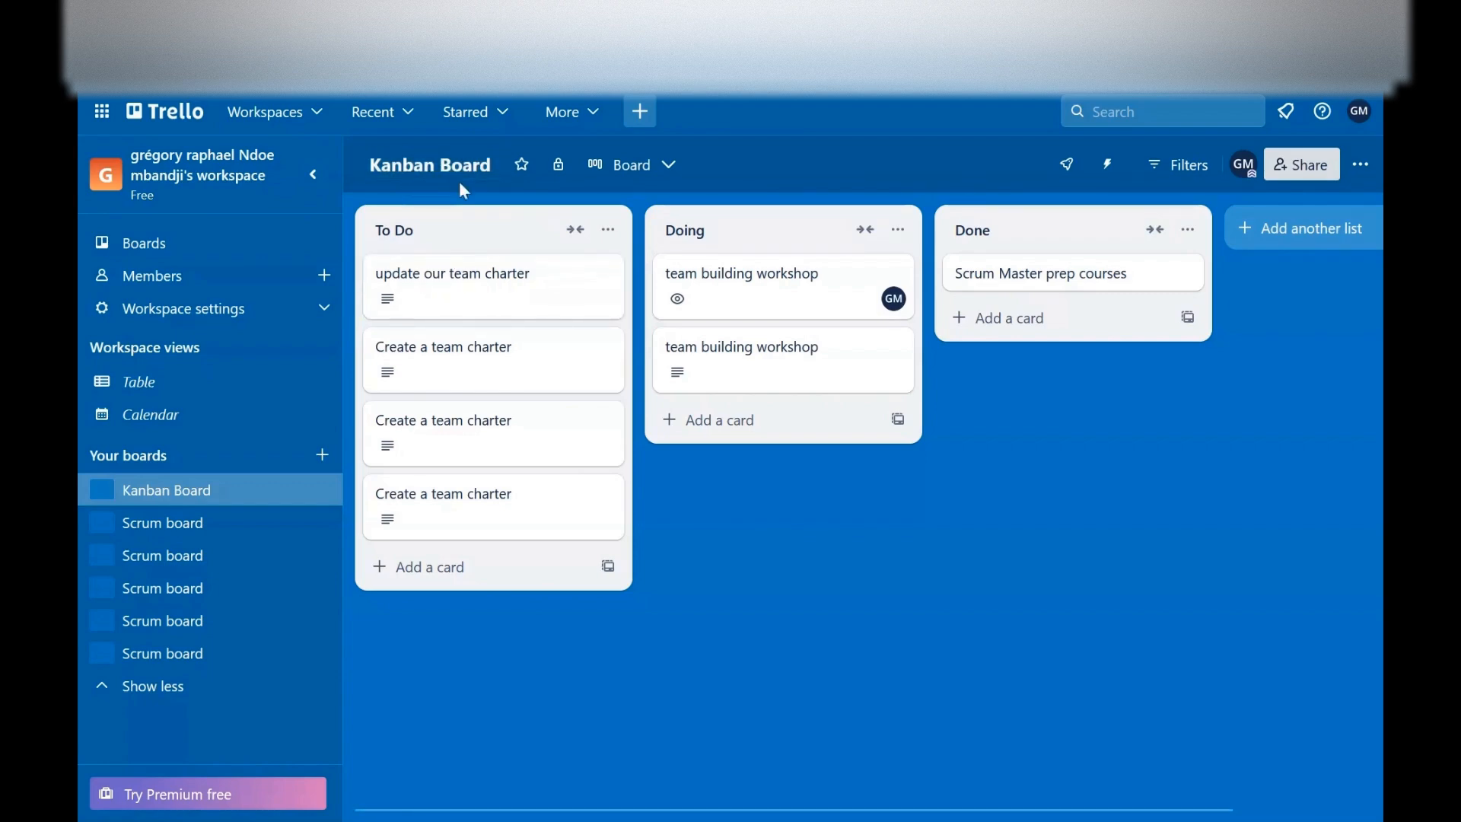
left_click(646, 22)
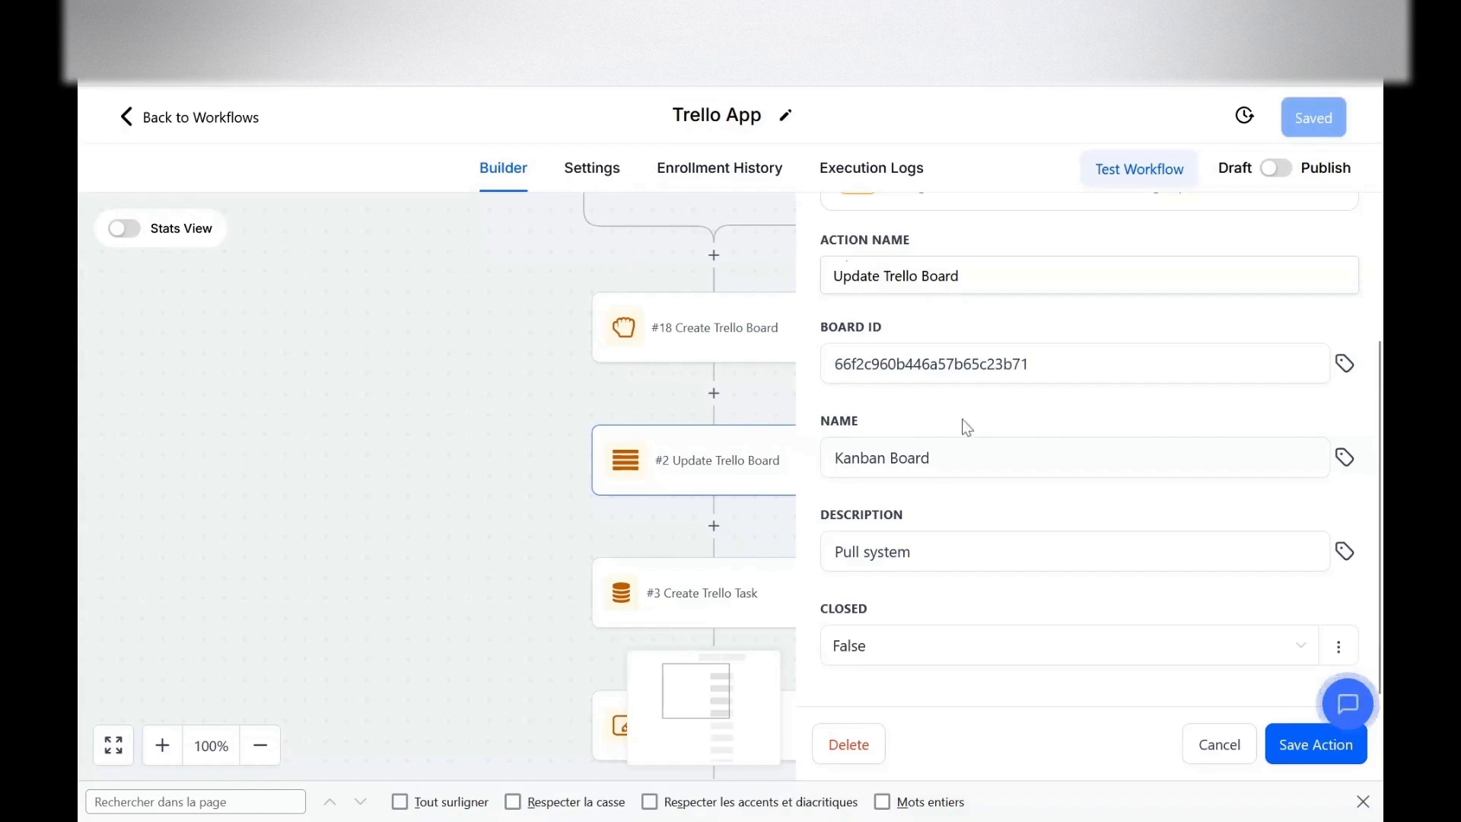
left_click(1002, 459)
type("1")
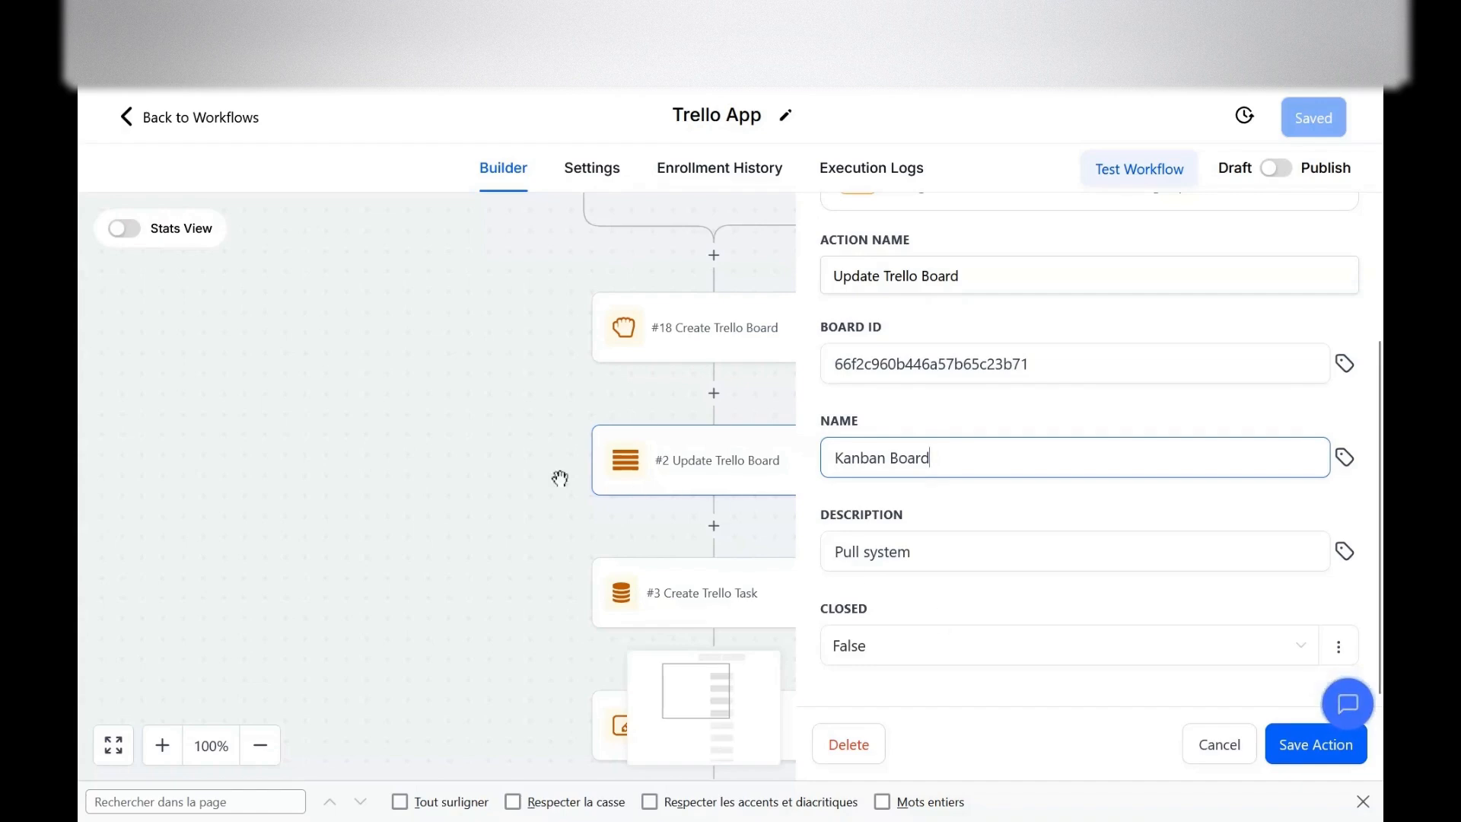
left_click(480, 489)
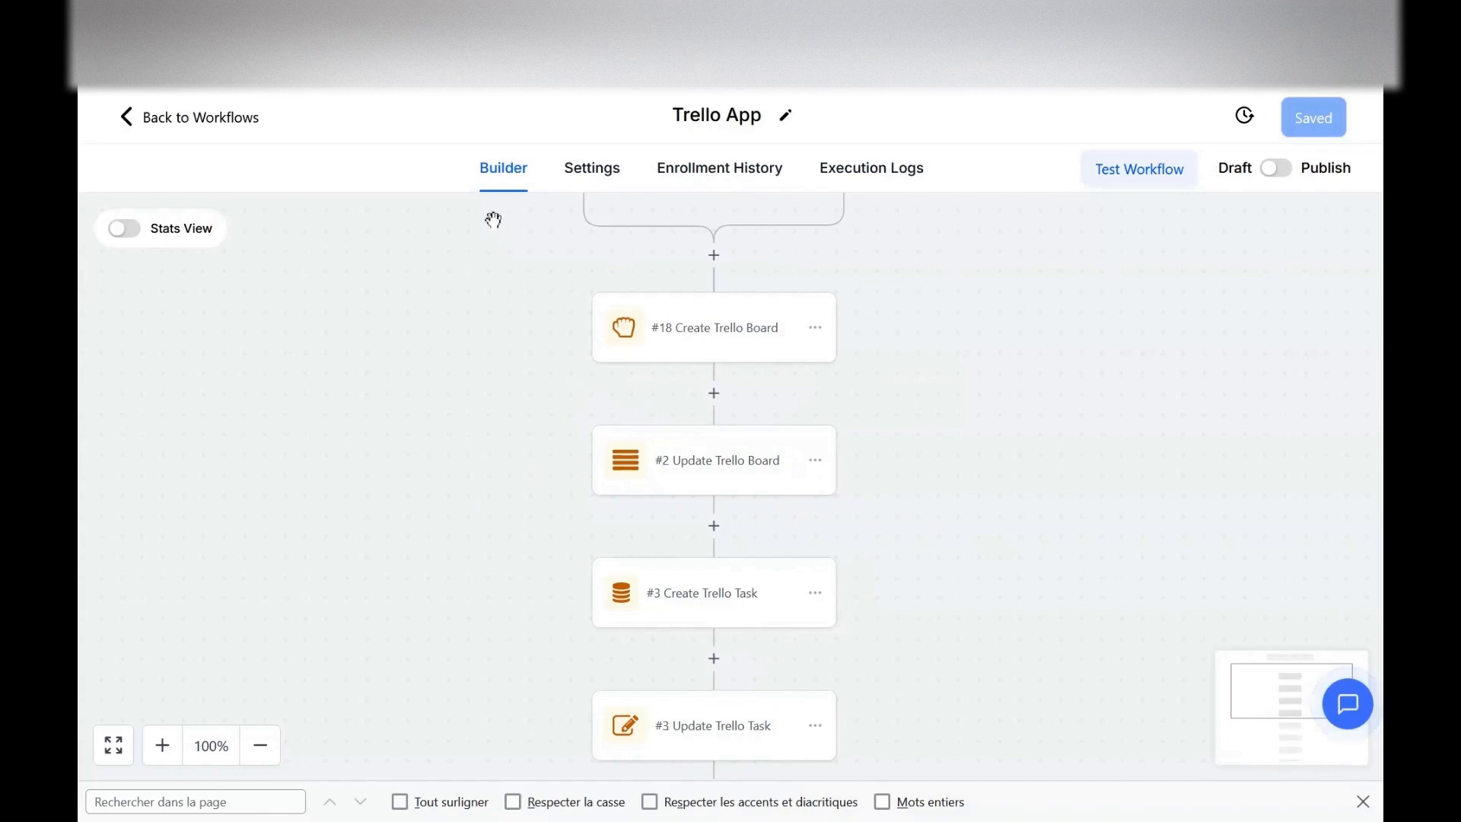
- Open the workflow's Create Trello Task action and examine its name, description and list ID
left_click(769, 15)
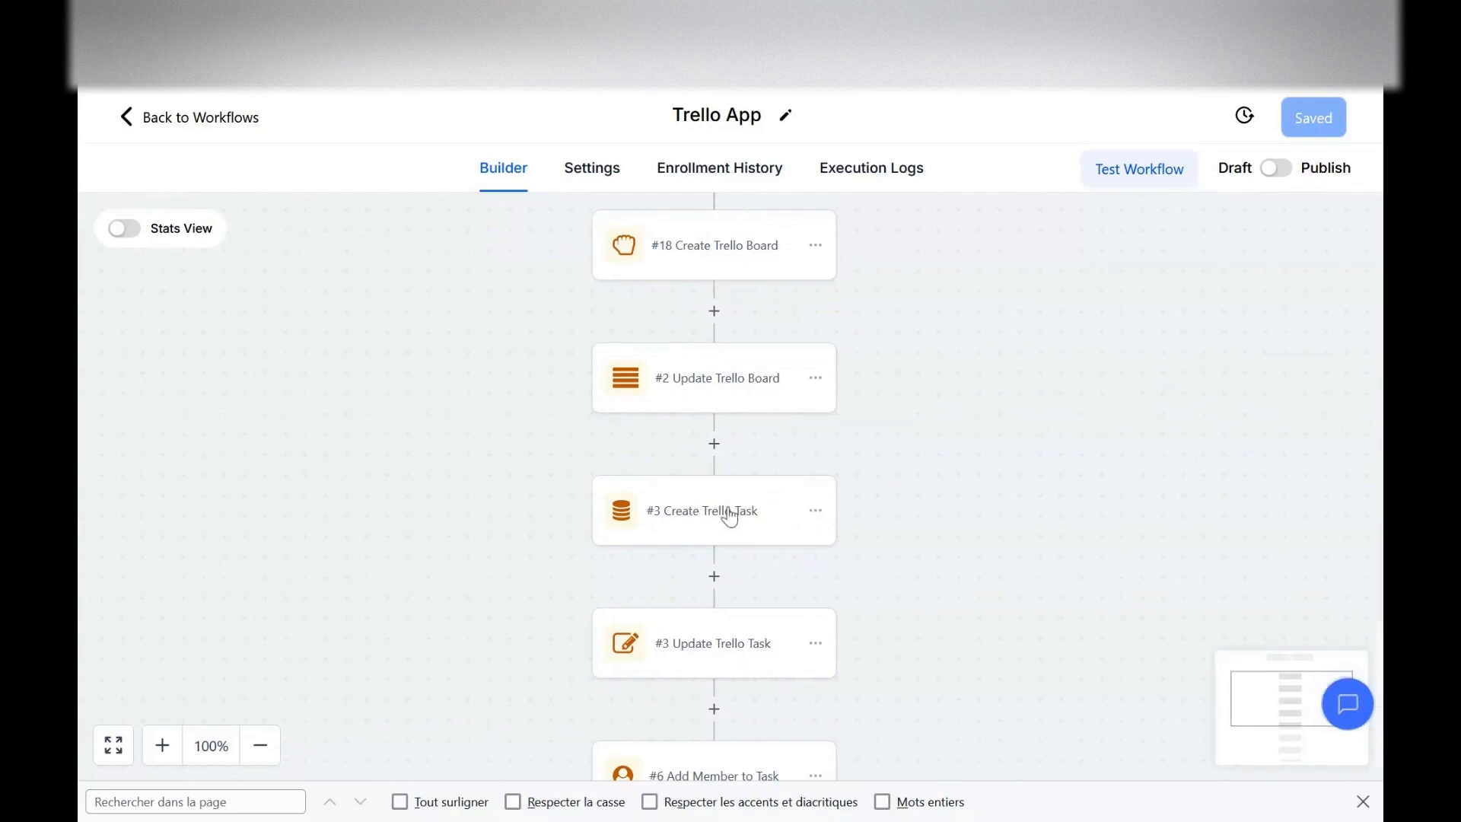
left_click(730, 515)
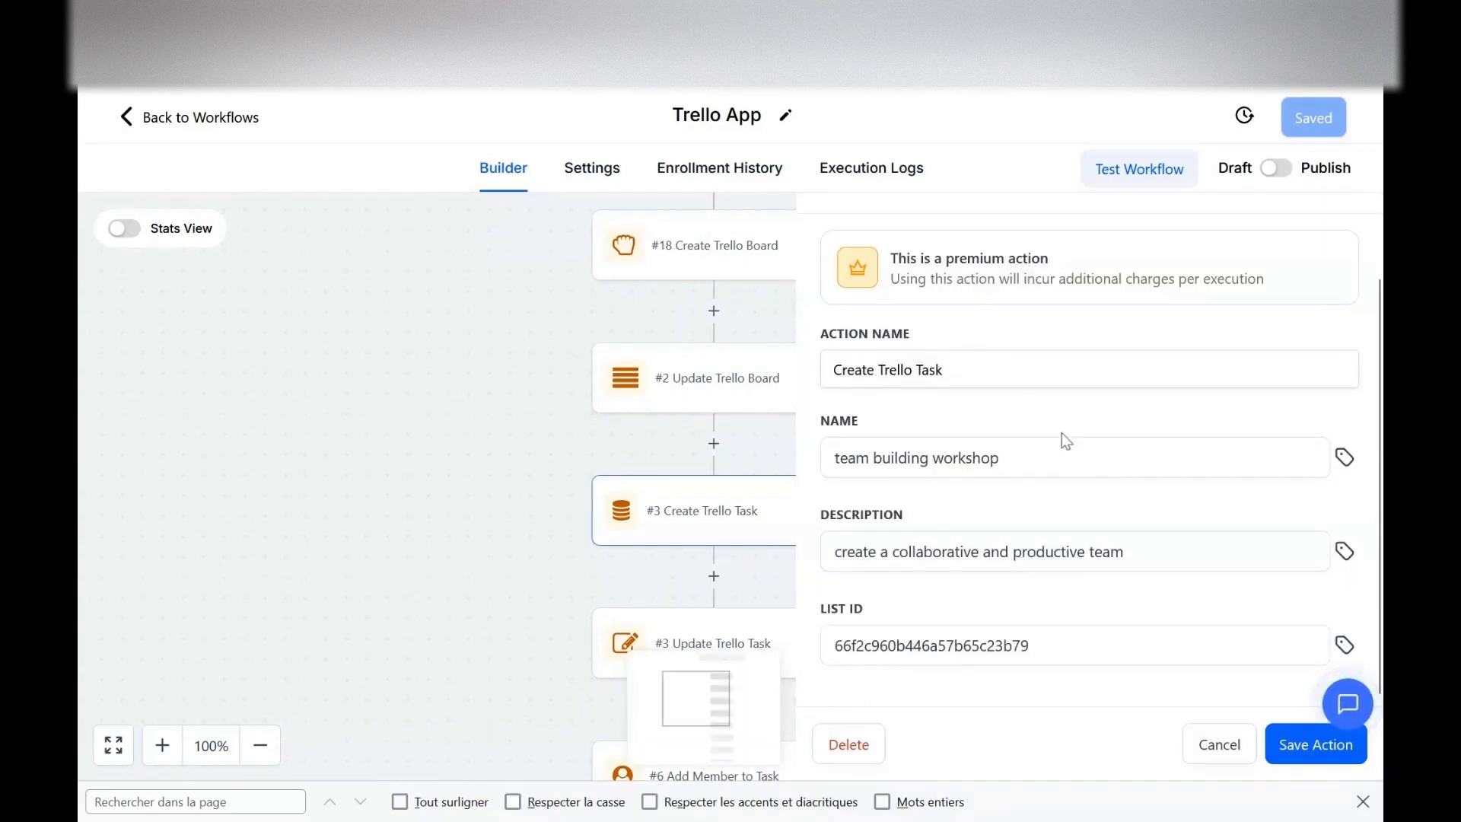
left_click(1037, 453)
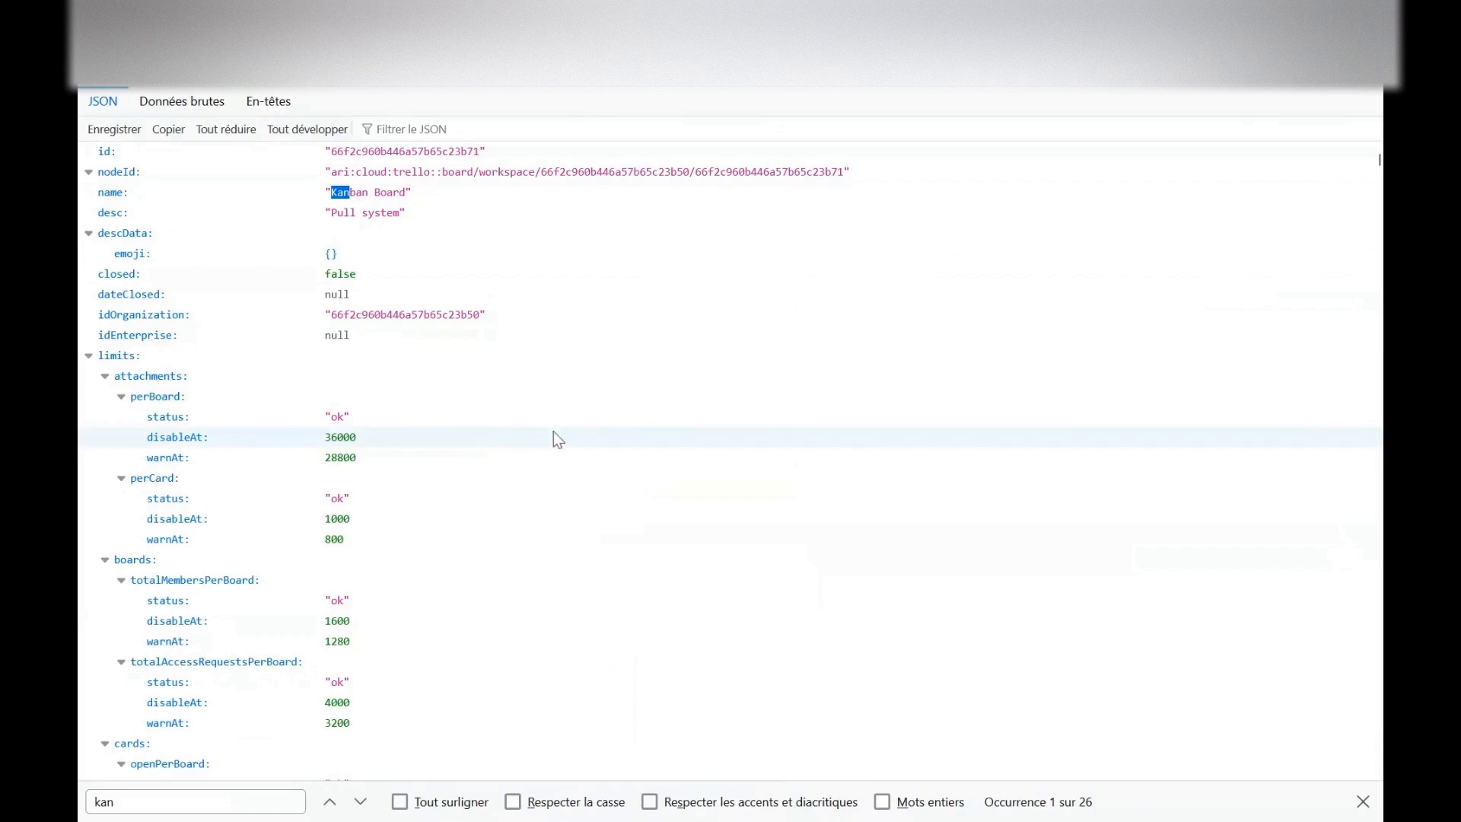
- Replace the search term in the board's JSON data with "to d" to locate the To Do list's ID
left_click(193, 803)
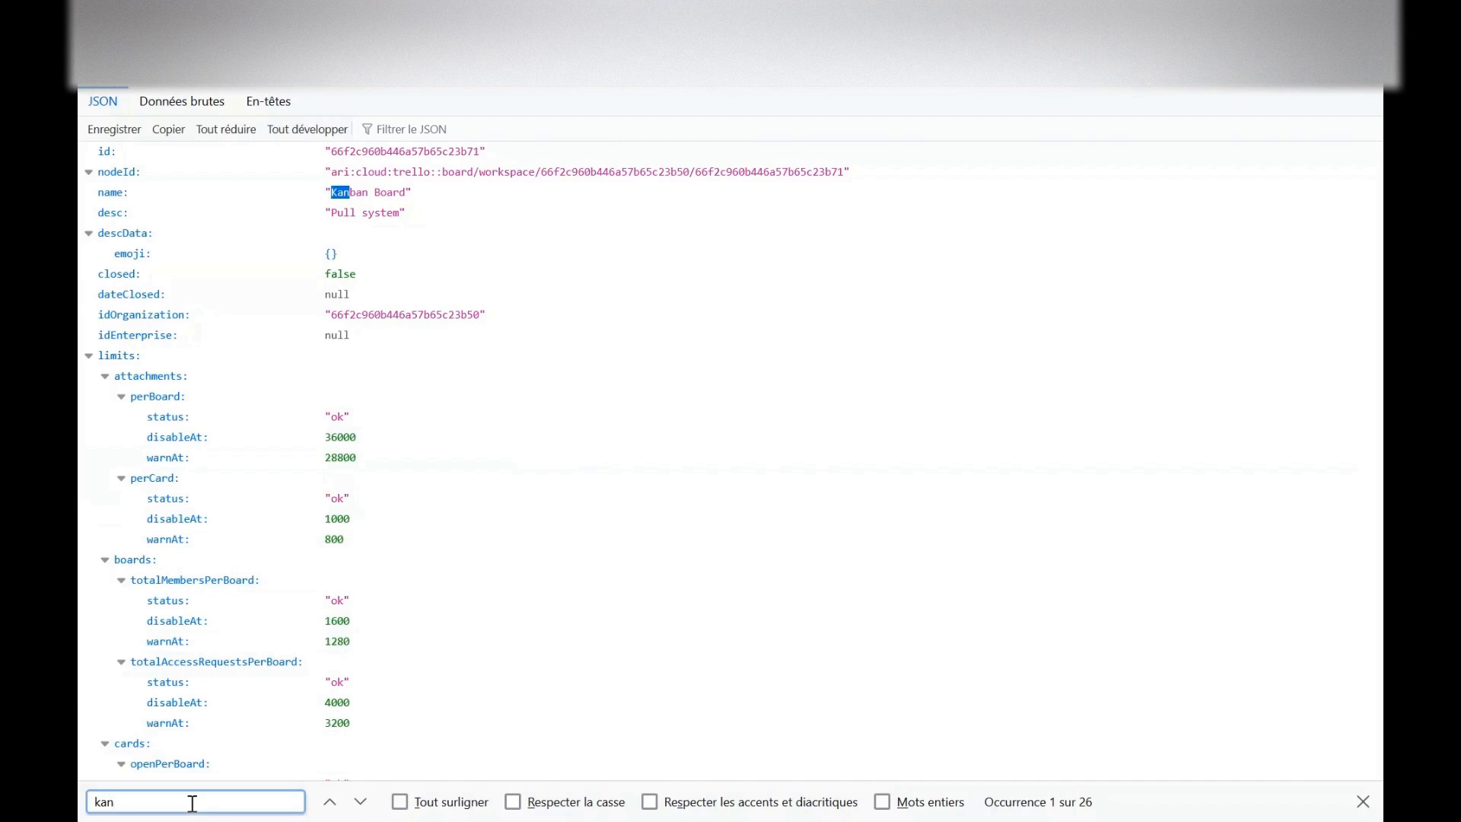
key("BackSpace")
key("BackSpace")
key("BackSpace")
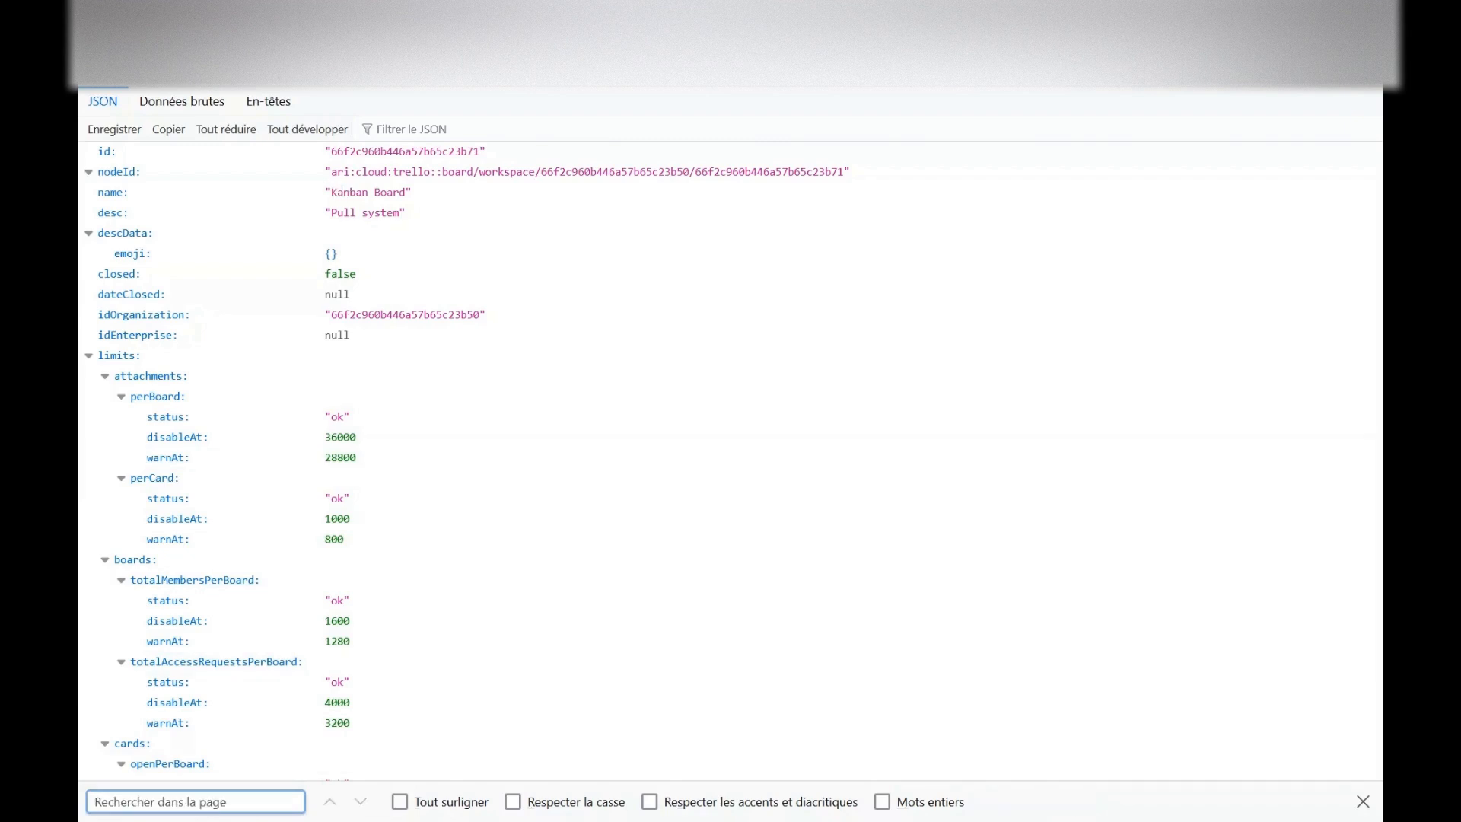
type("to d")
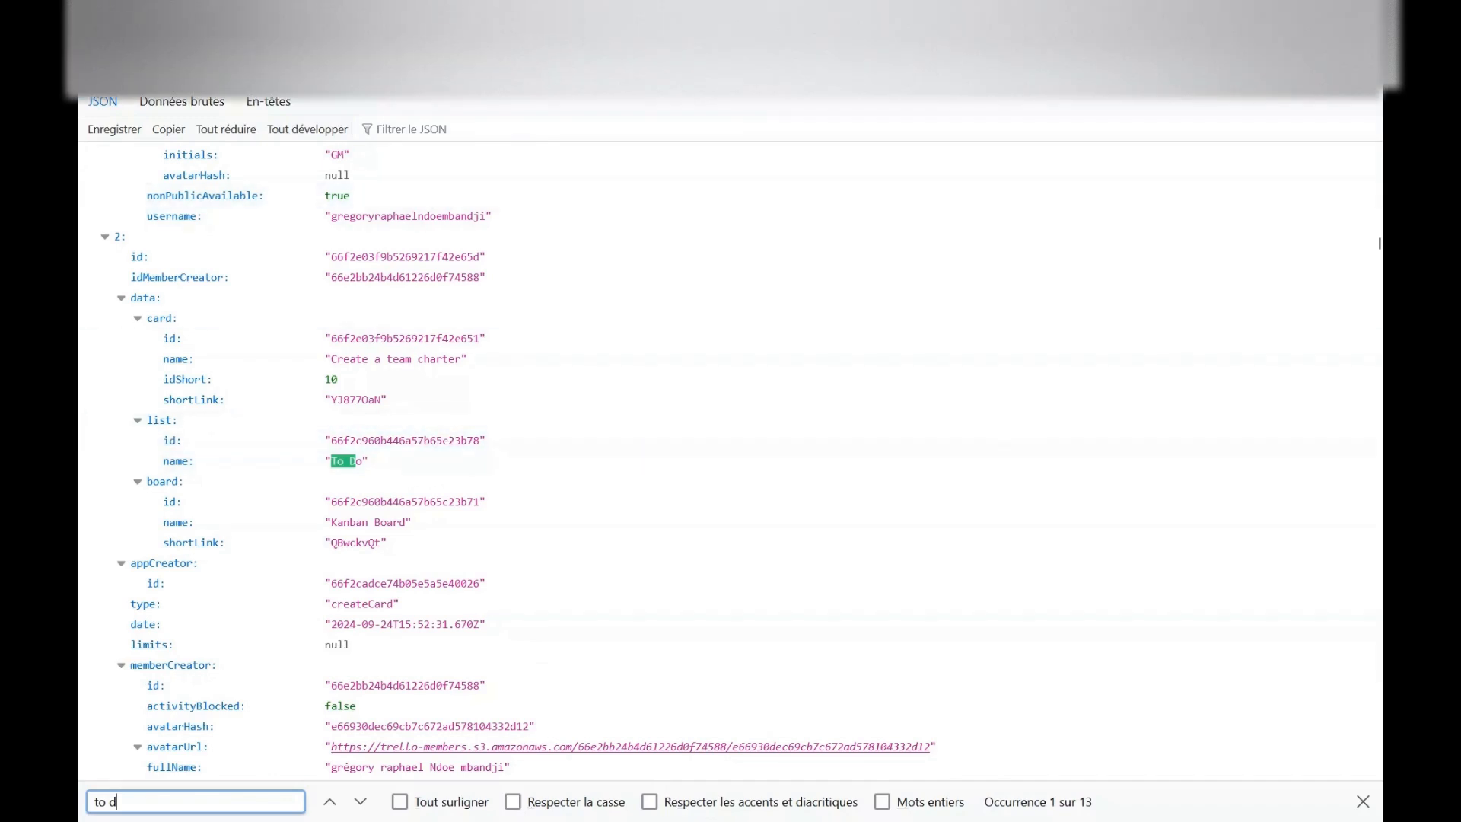
- Return to the workflow and examine the Update Trello Task action's list ID, name, description, closed status and card
left_click(457, 25)
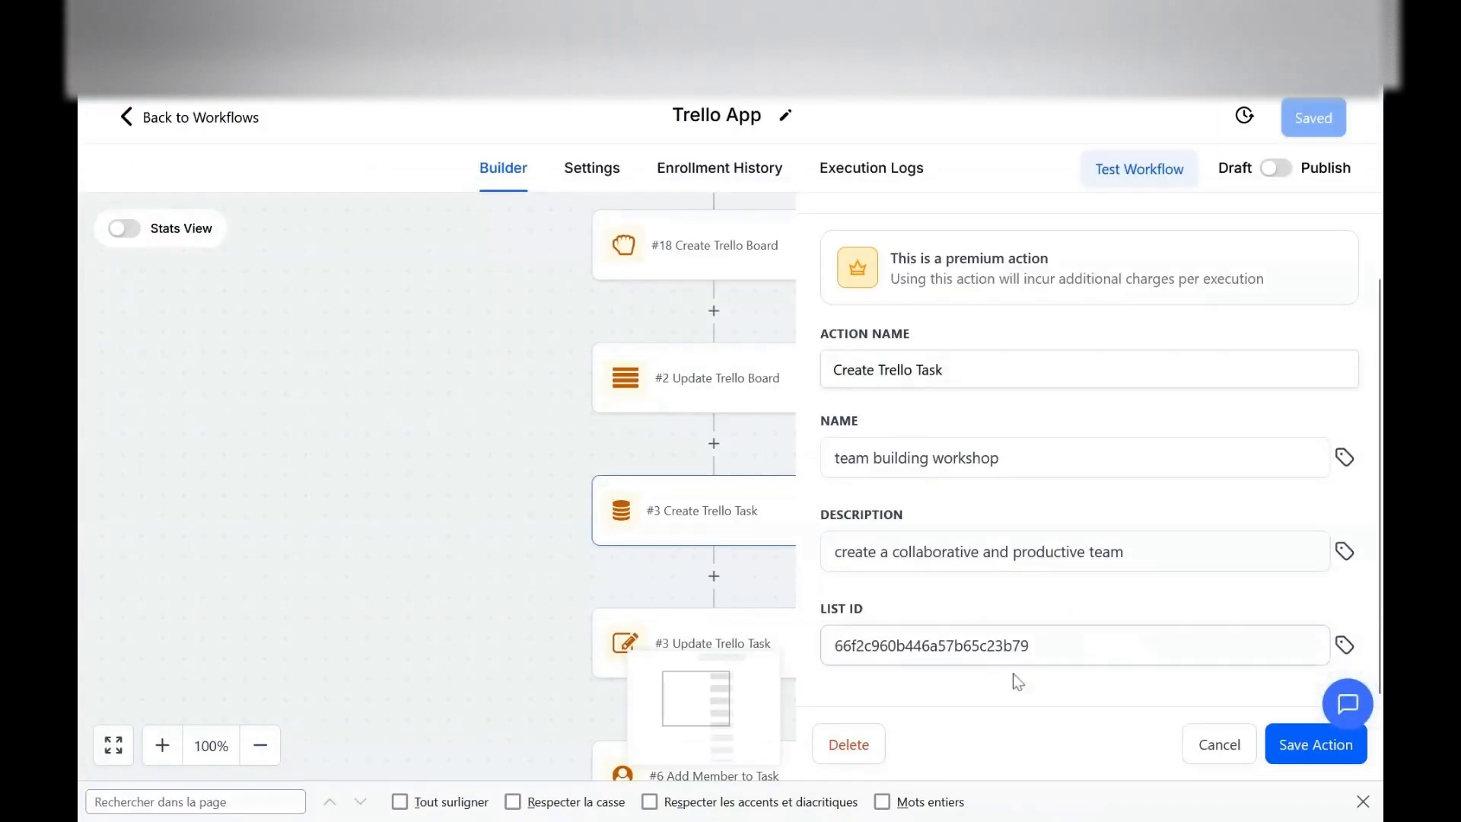
left_click(646, 574)
scroll(645, 574, "down", 3)
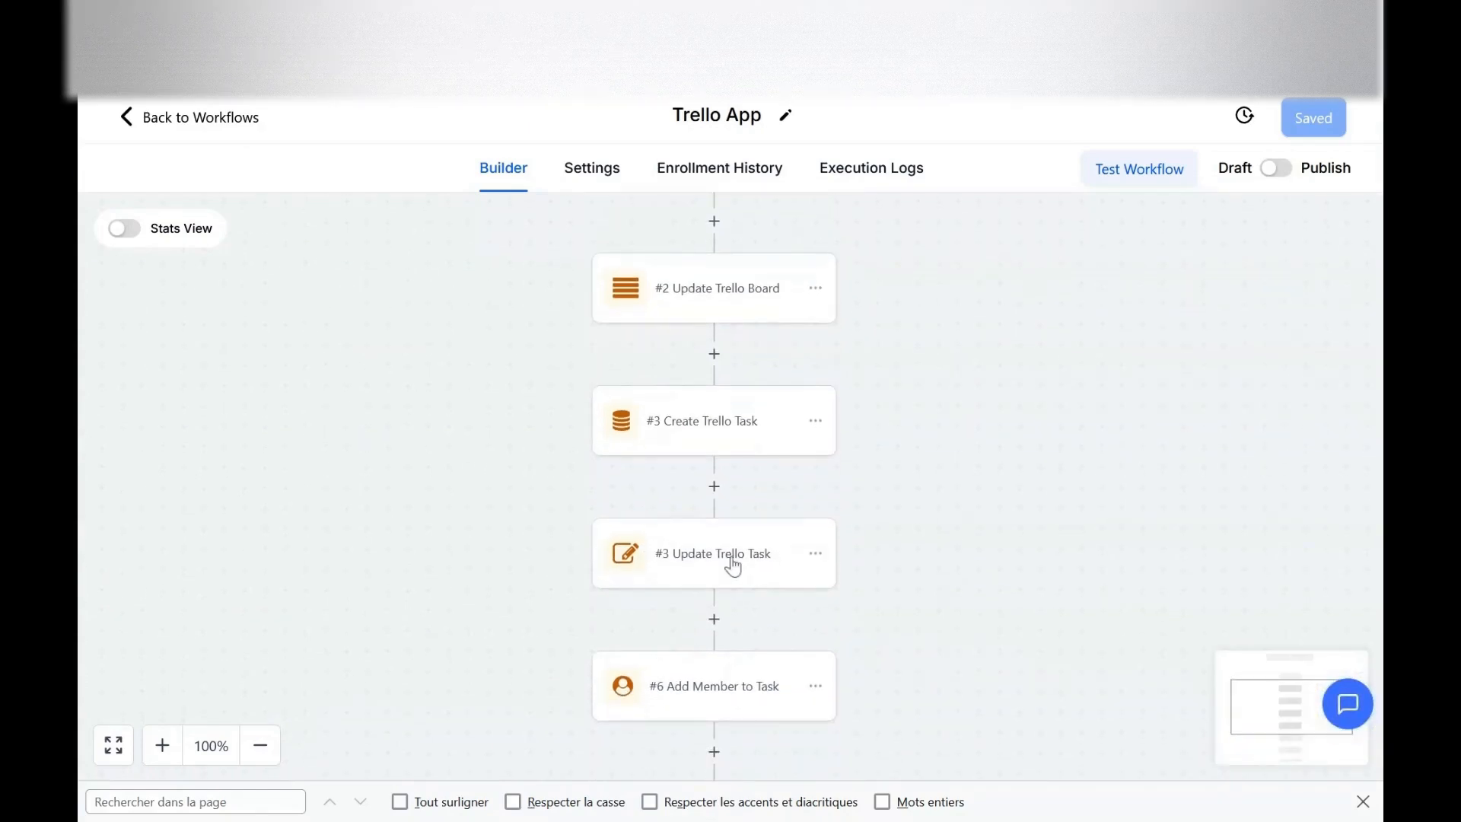
left_click(732, 565)
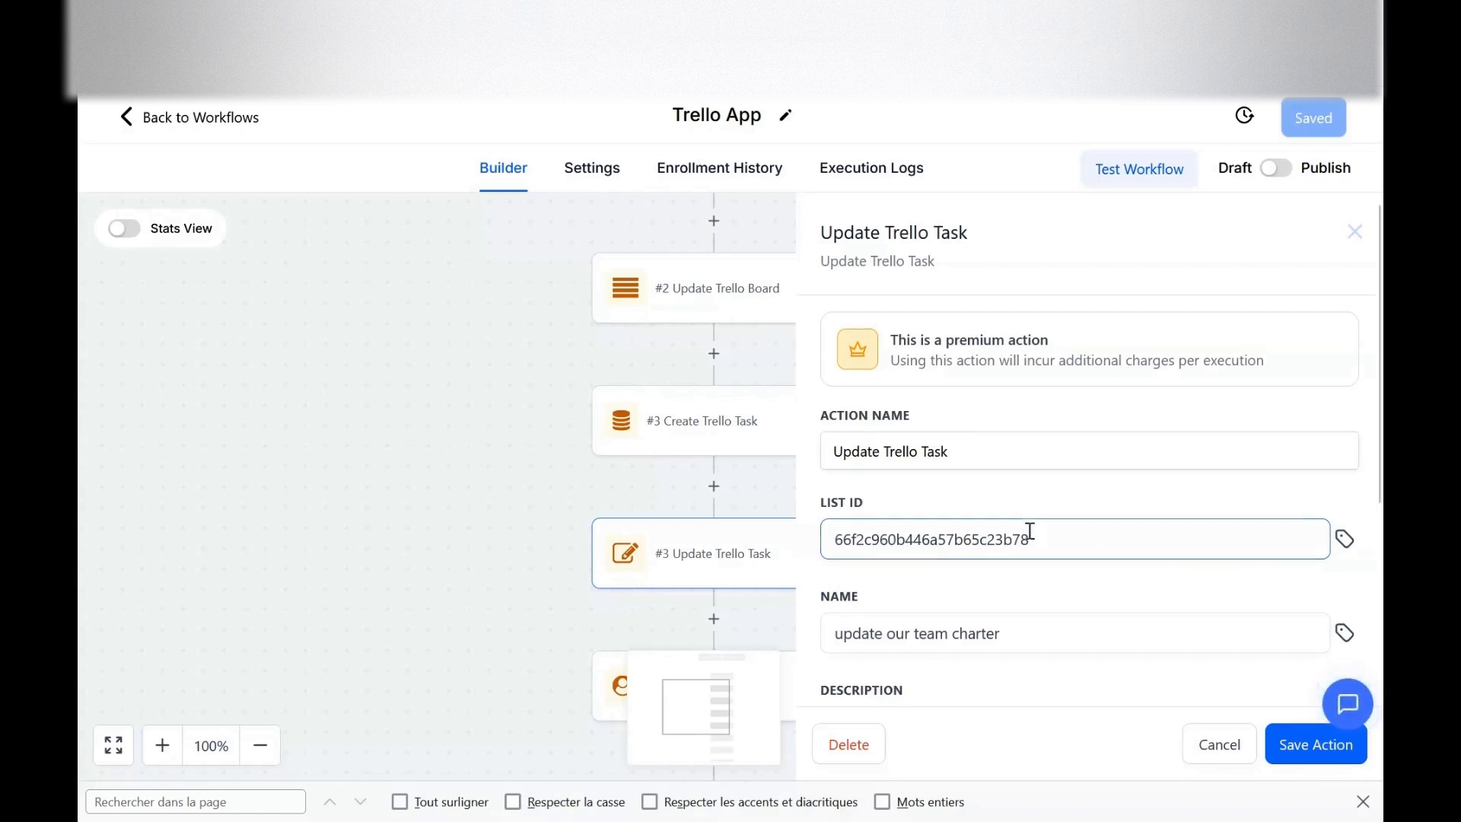
scroll(1031, 531, "down", 3)
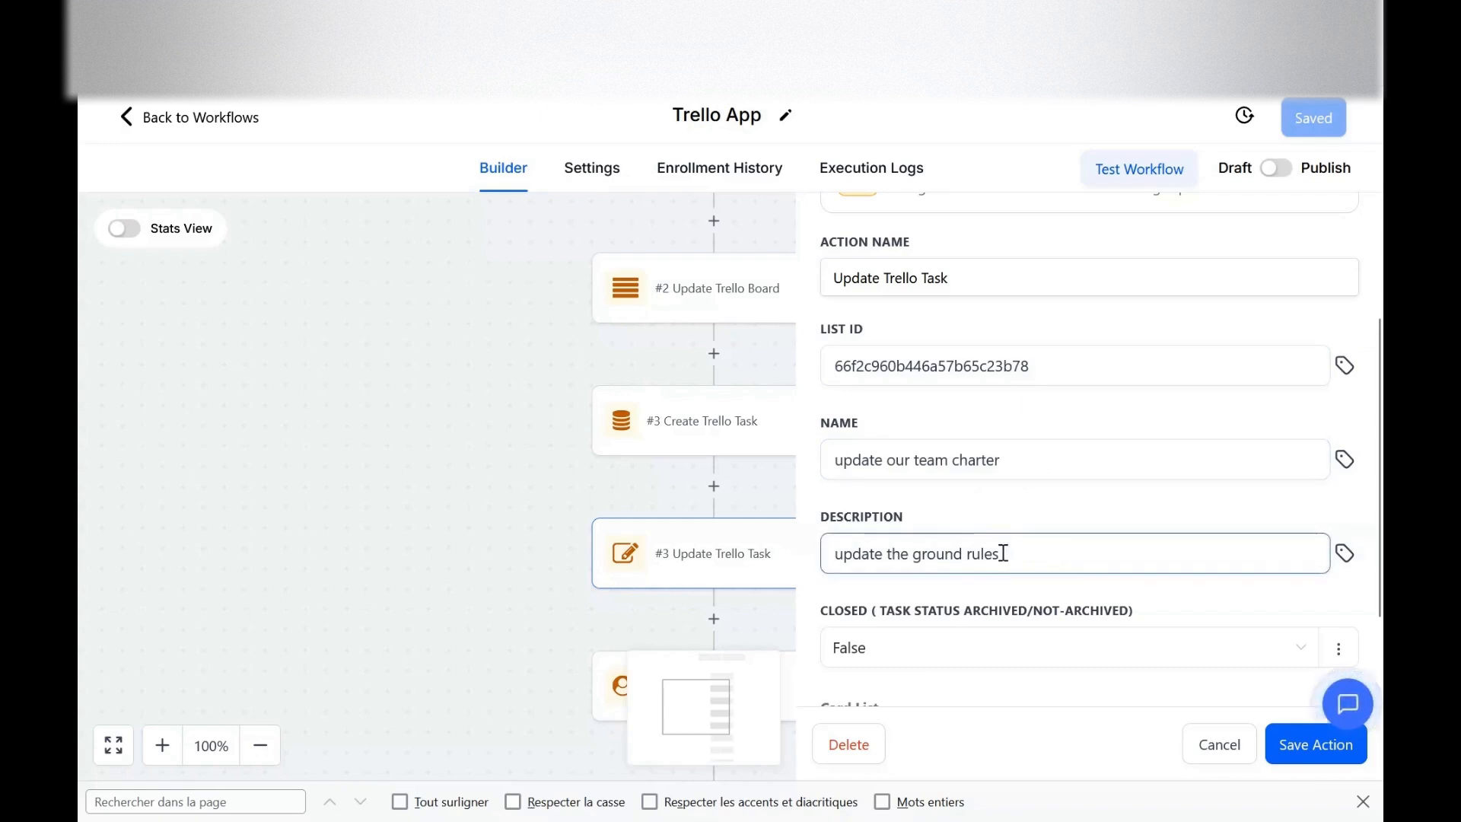
scroll(971, 557, "down", 2)
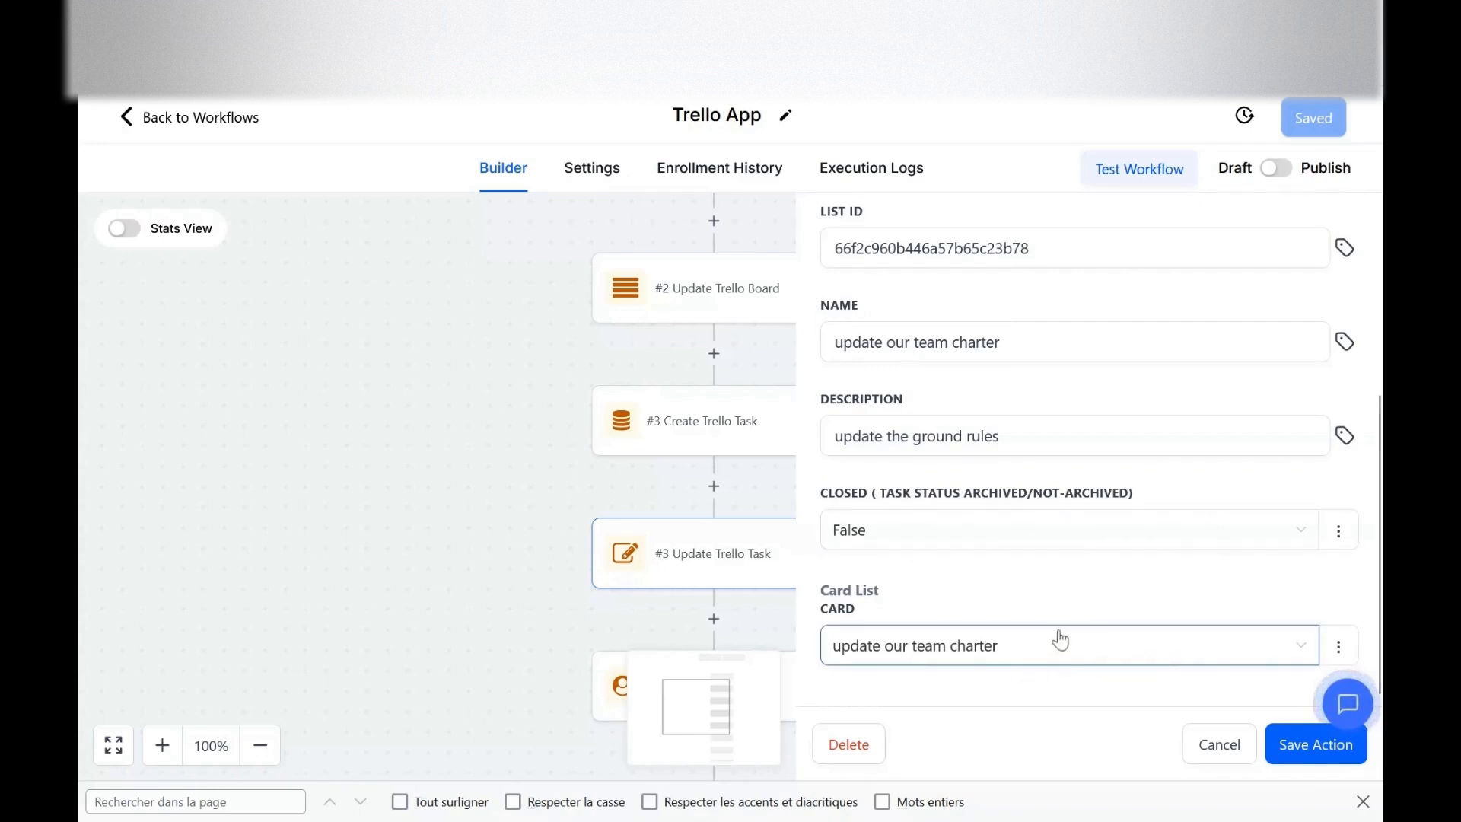
scroll(669, 538, "down", 2)
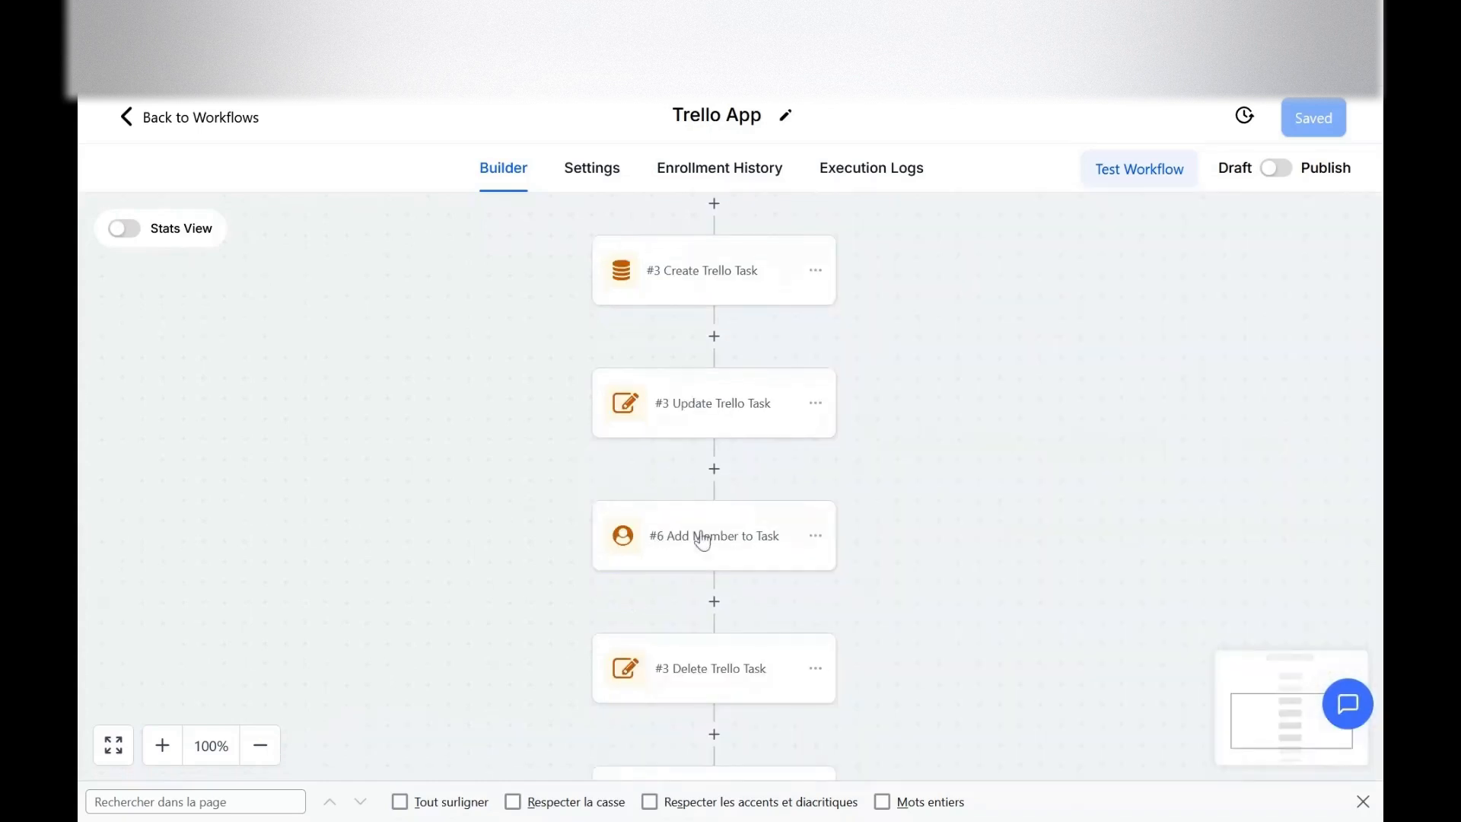
- Open the workflow's Add Member to Task action and examine its list ID and member ID
left_click(701, 537)
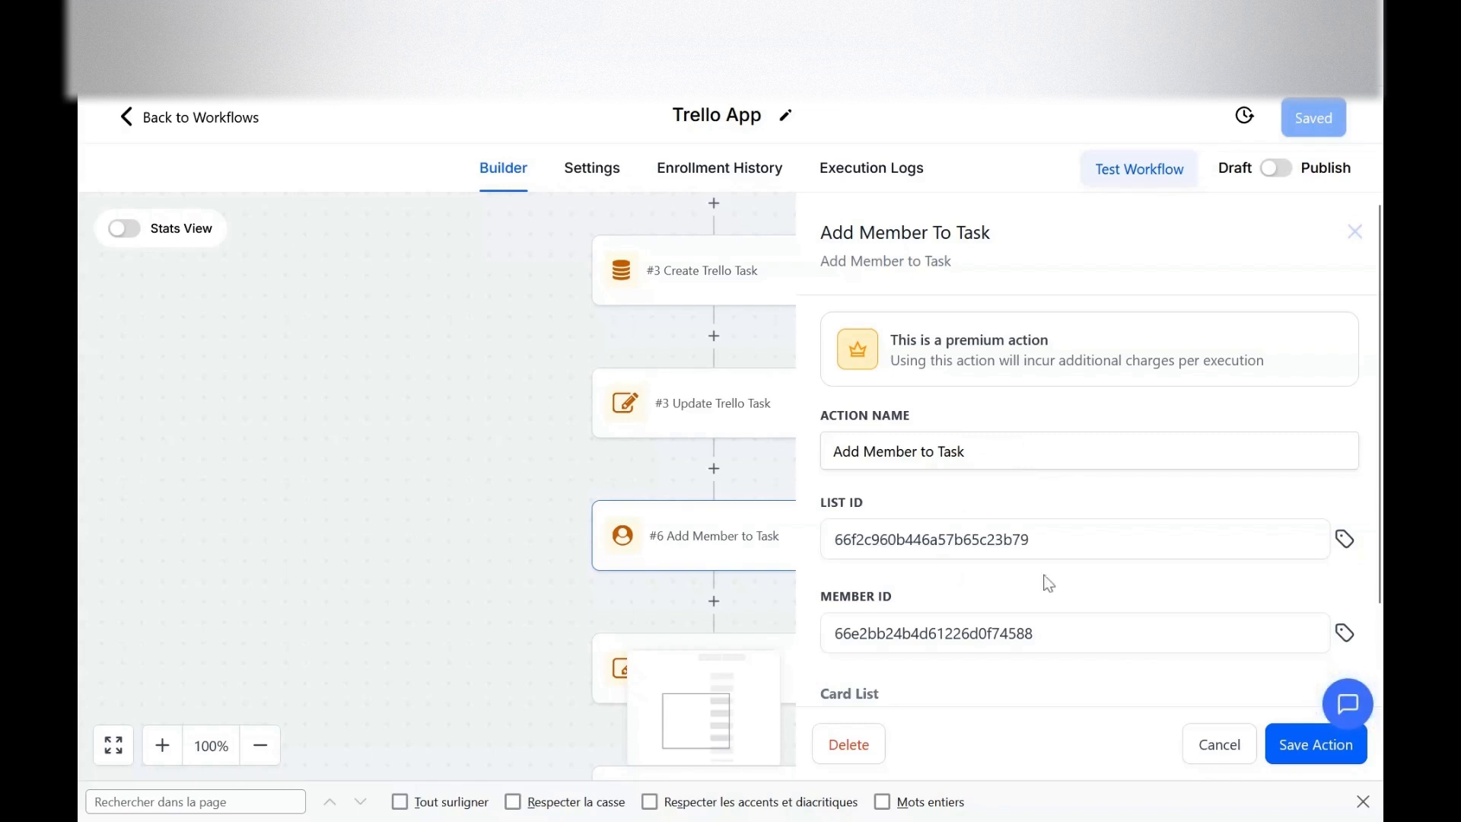
left_click(1053, 539)
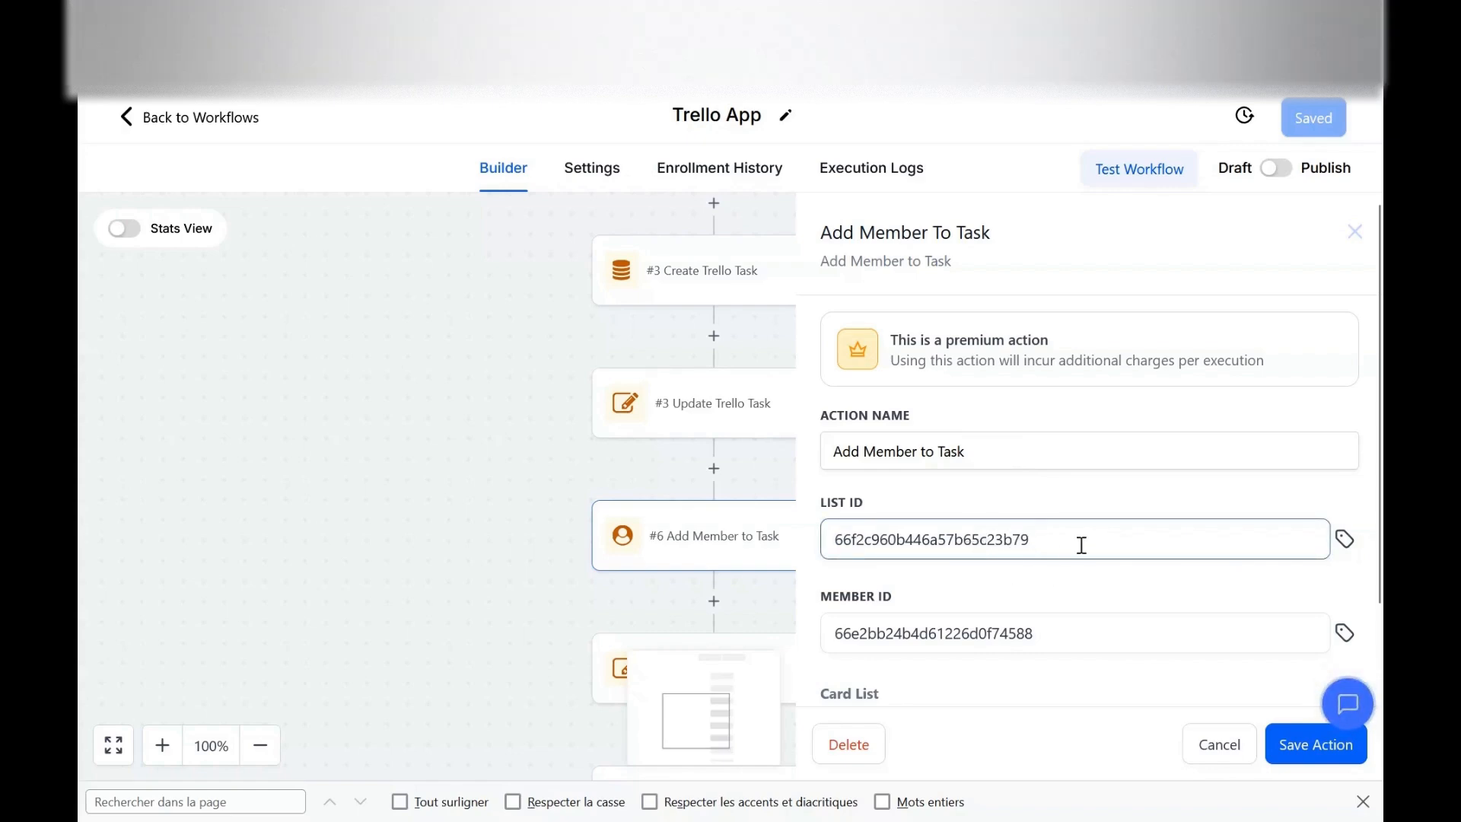
left_click(982, 637)
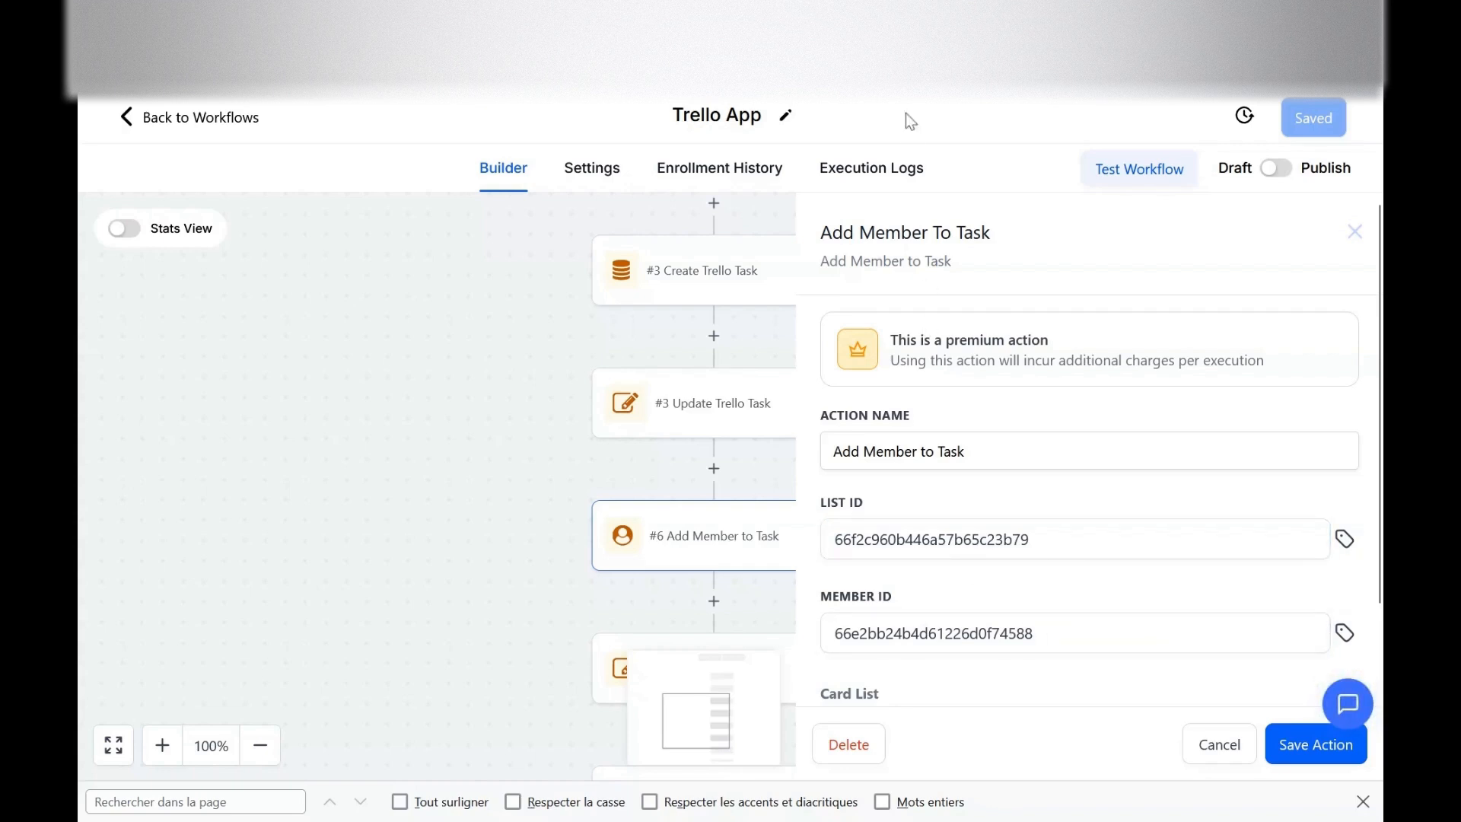
- Switch to the board's JSON data and replace the search term with the member's first name to locate the member ID
left_click(898, 16)
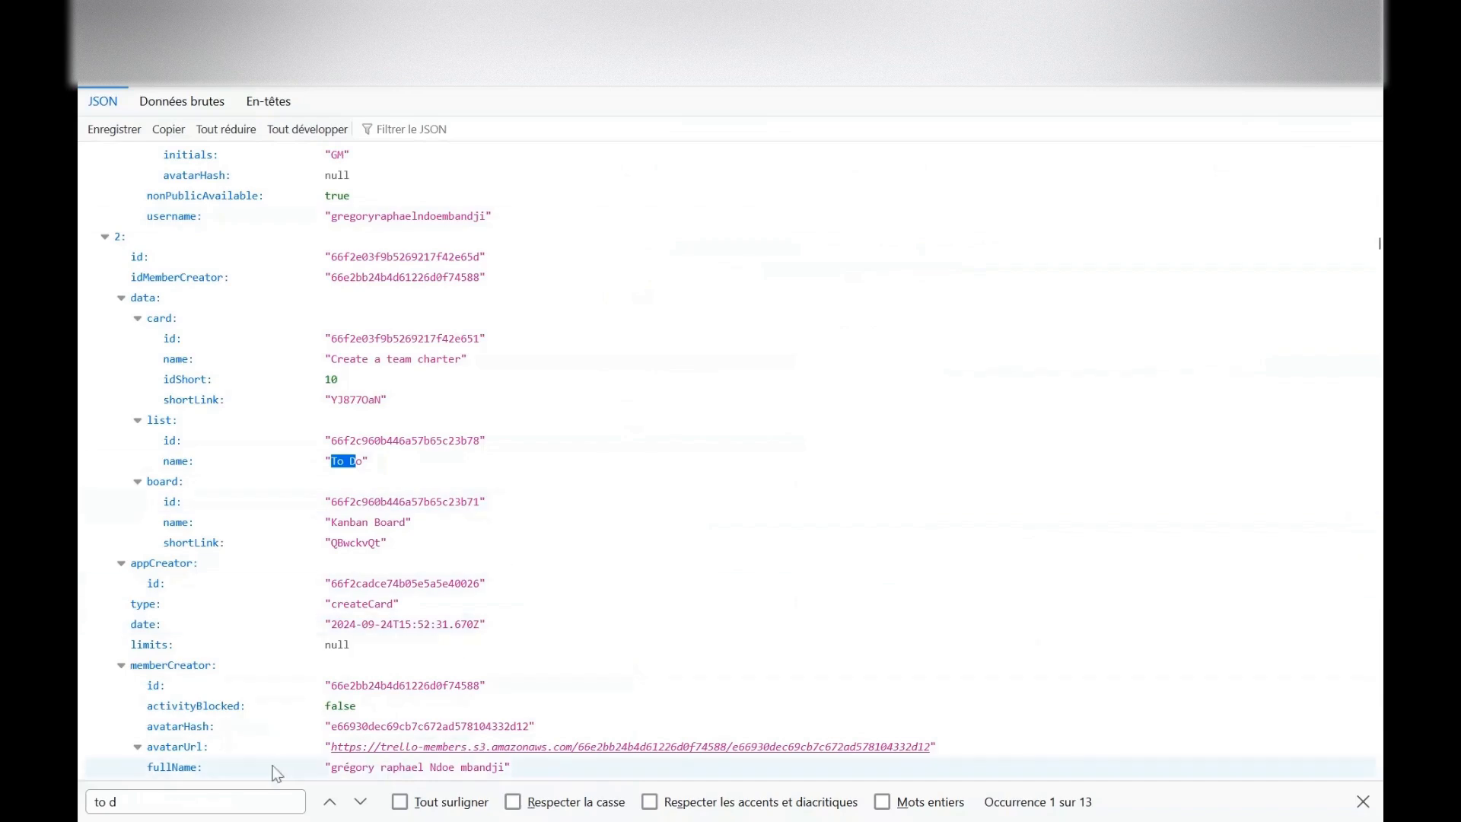
left_click(214, 798)
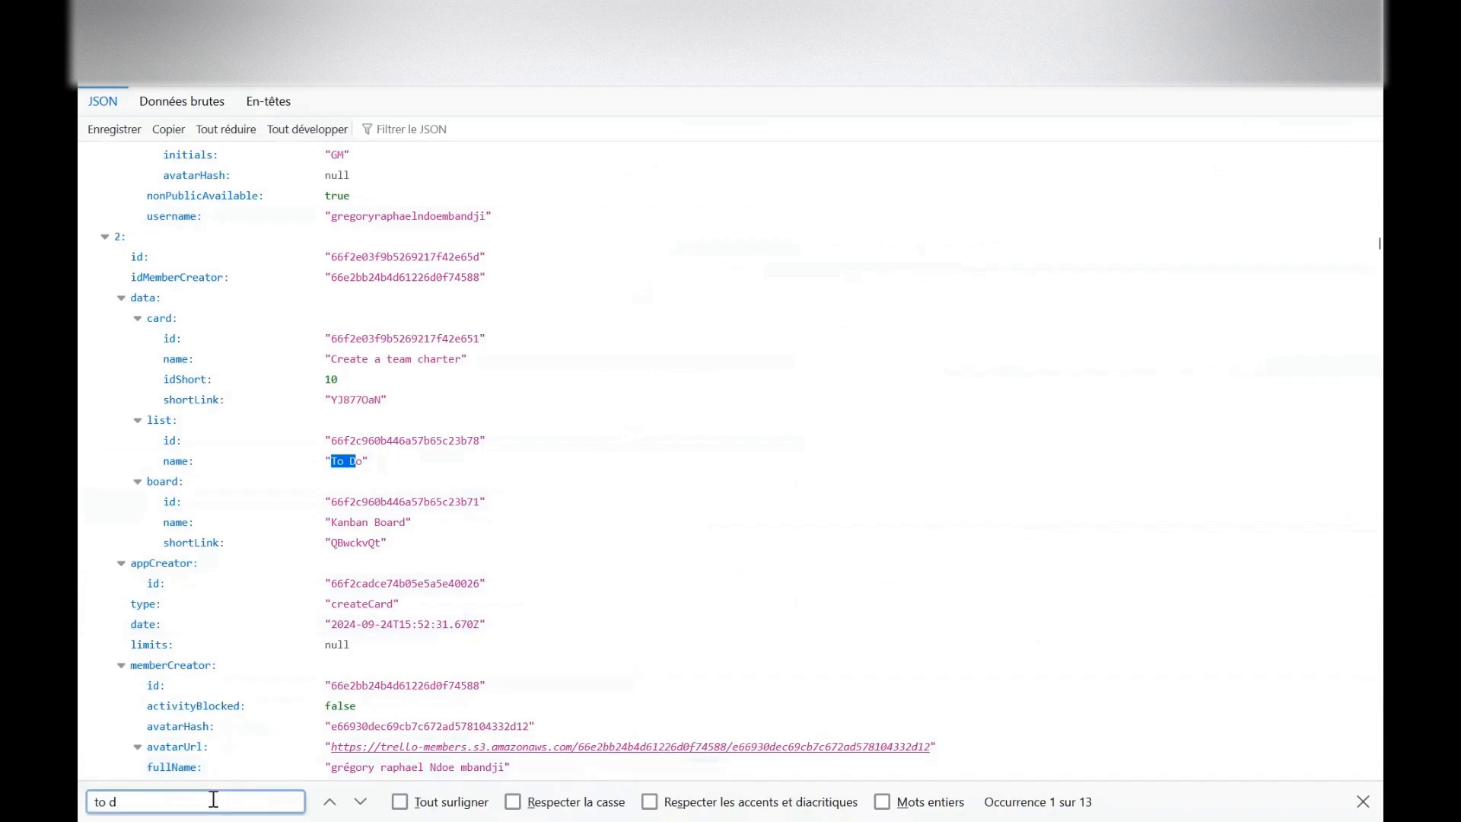
key("BackSpace")
key("BackSpace")
key("BackSpace")
key("BackSpace")
type("gregory")
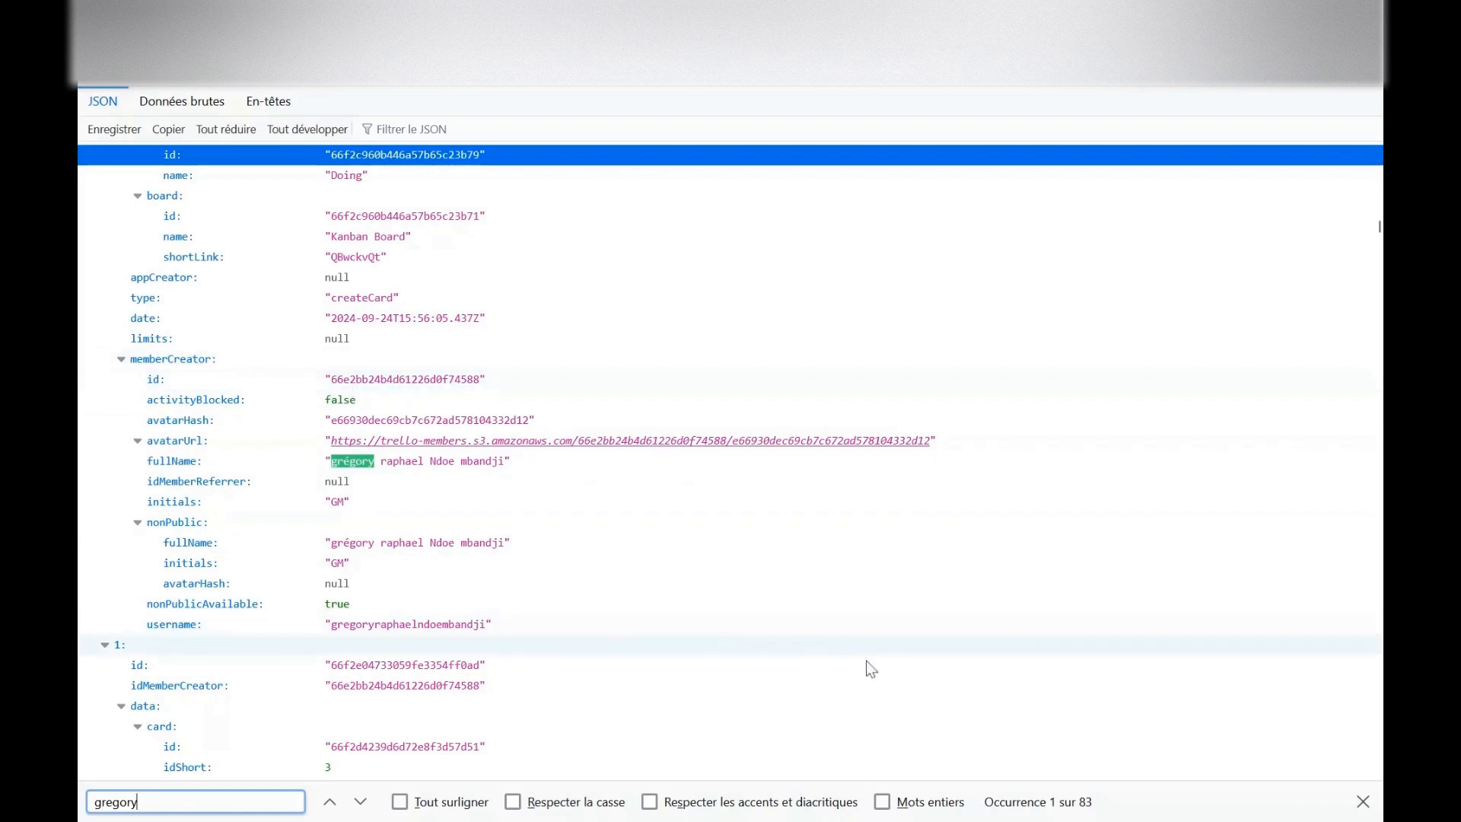
- Return to the workflow, close the Add Member to Task settings, and examine the Delete Trello Task action's list ID and card
left_click(731, 23)
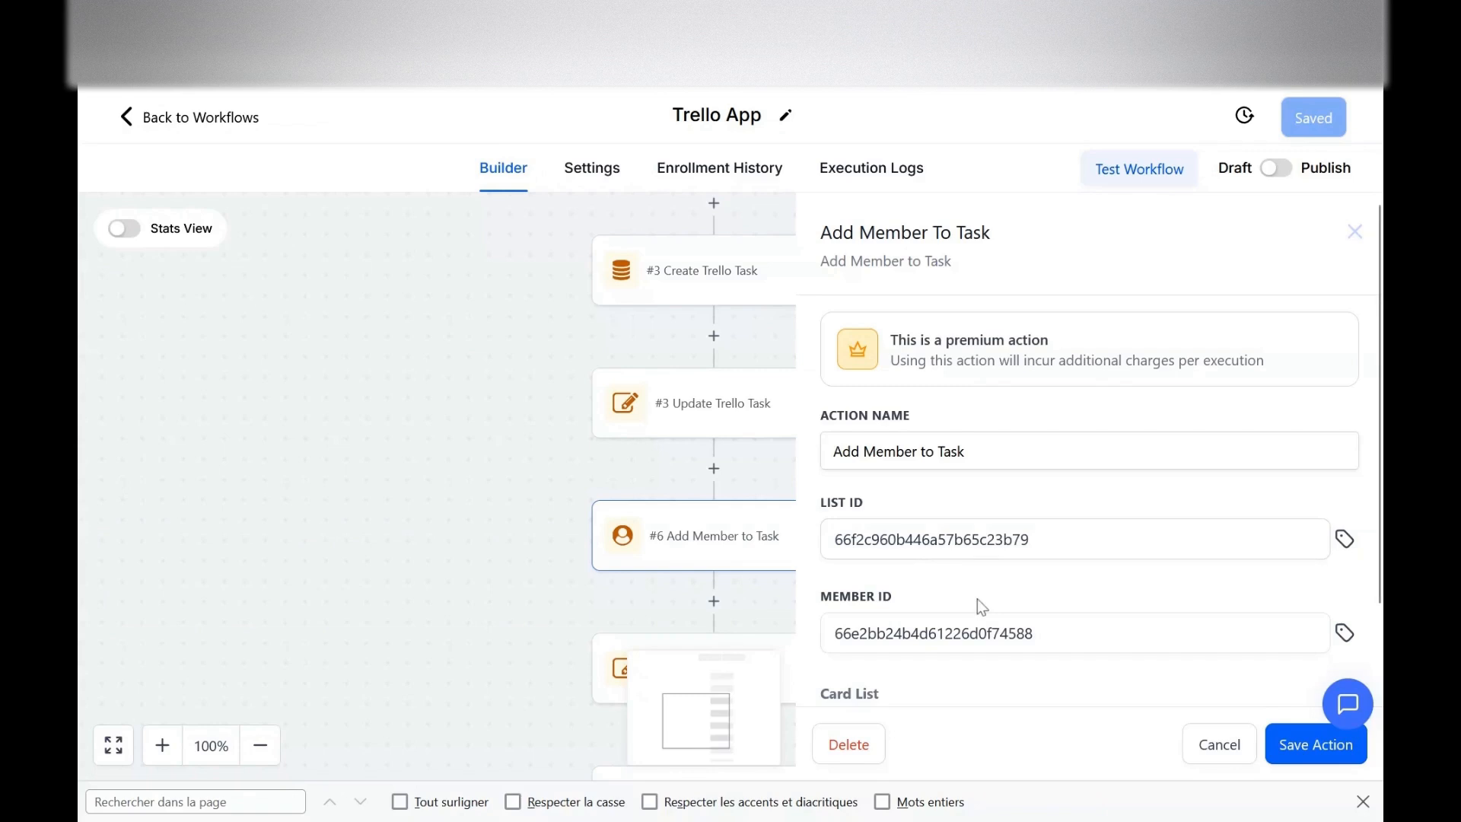
left_click(381, 502)
scroll(659, 546, "down", 2)
left_click(709, 559)
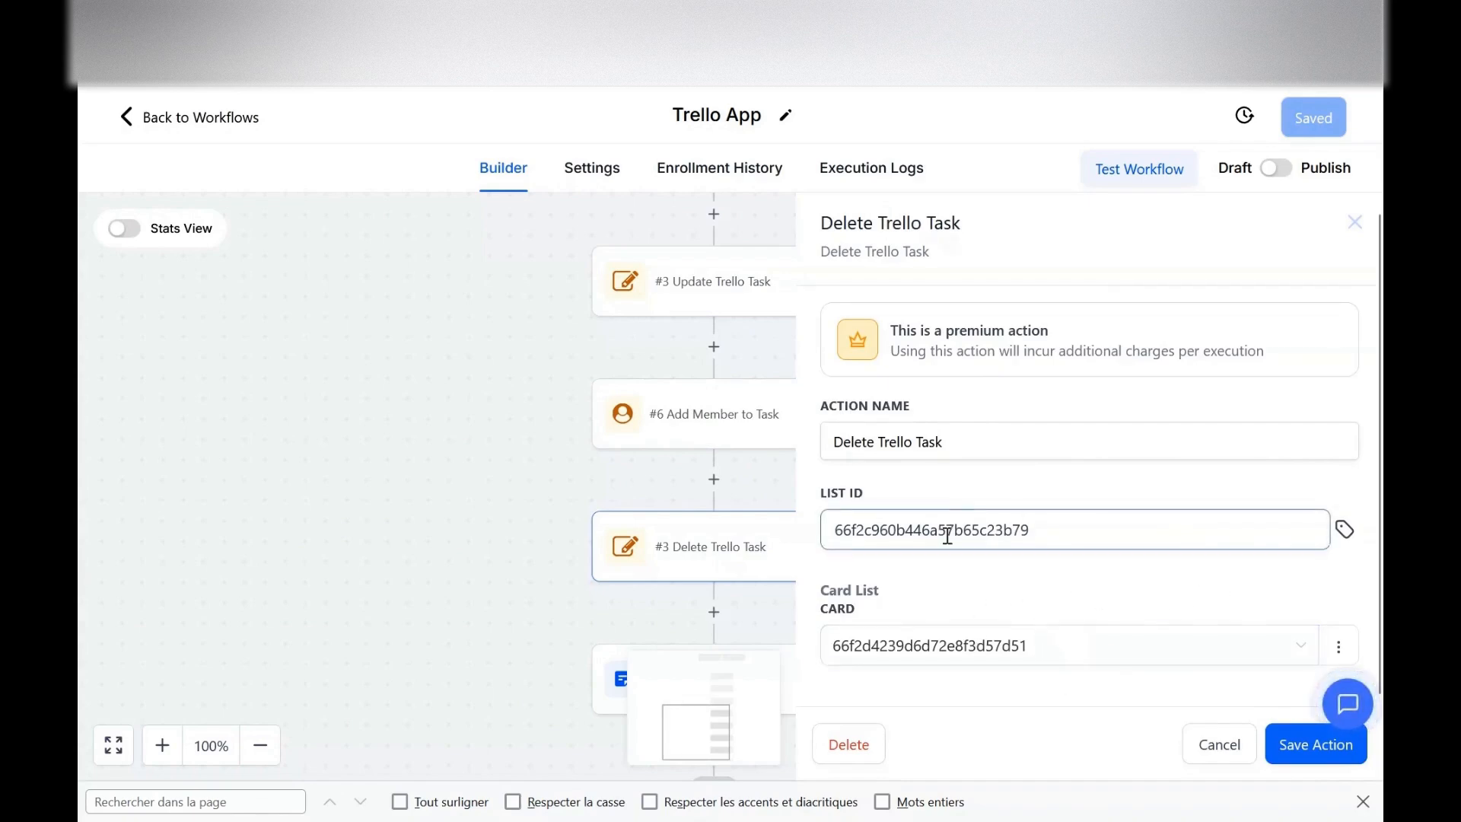
left_click(398, 510)
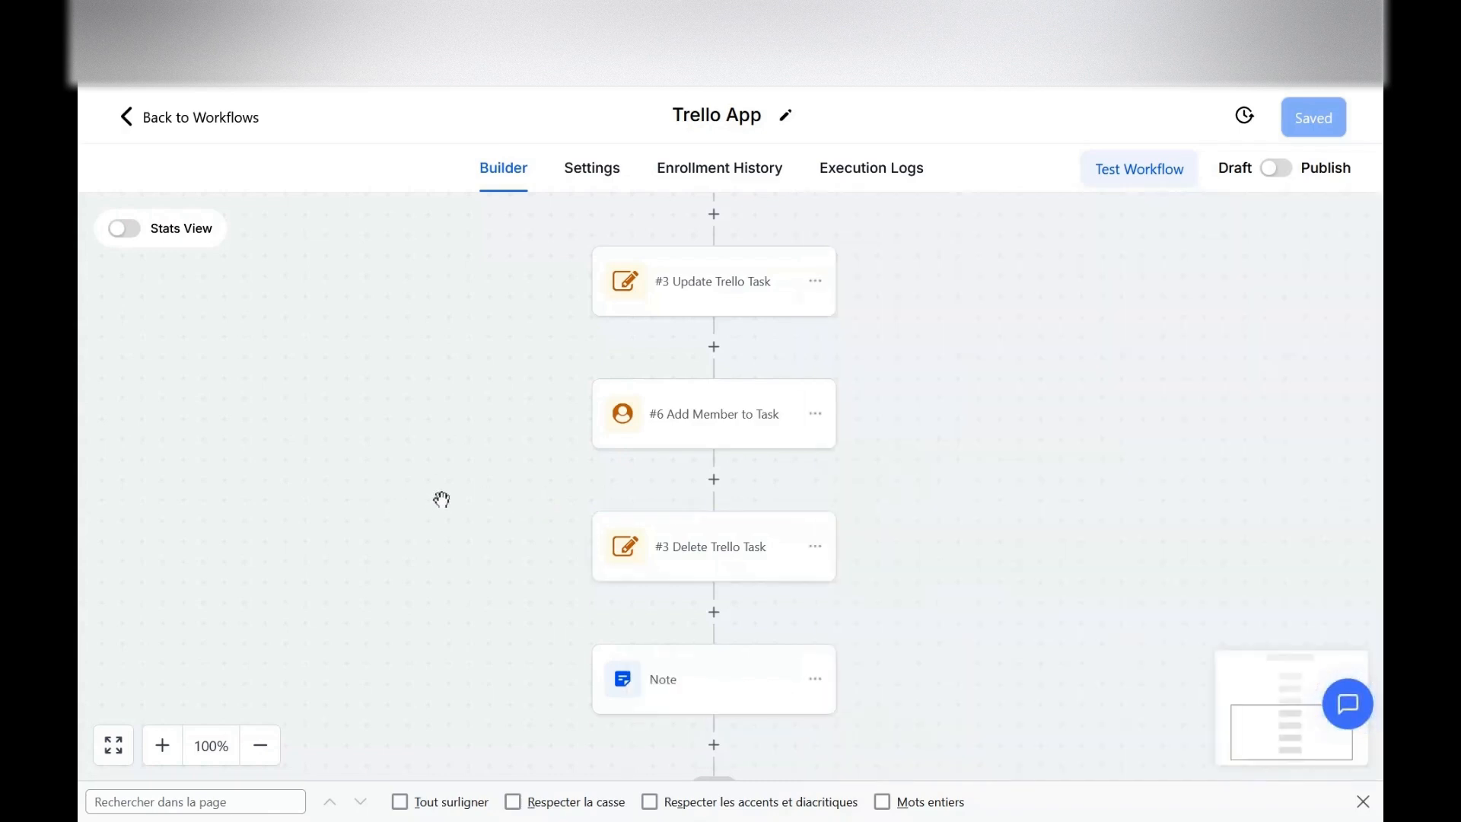
- Open the workflow's execution logs and examine the status of each executed action
scroll(401, 510, "down", 2)
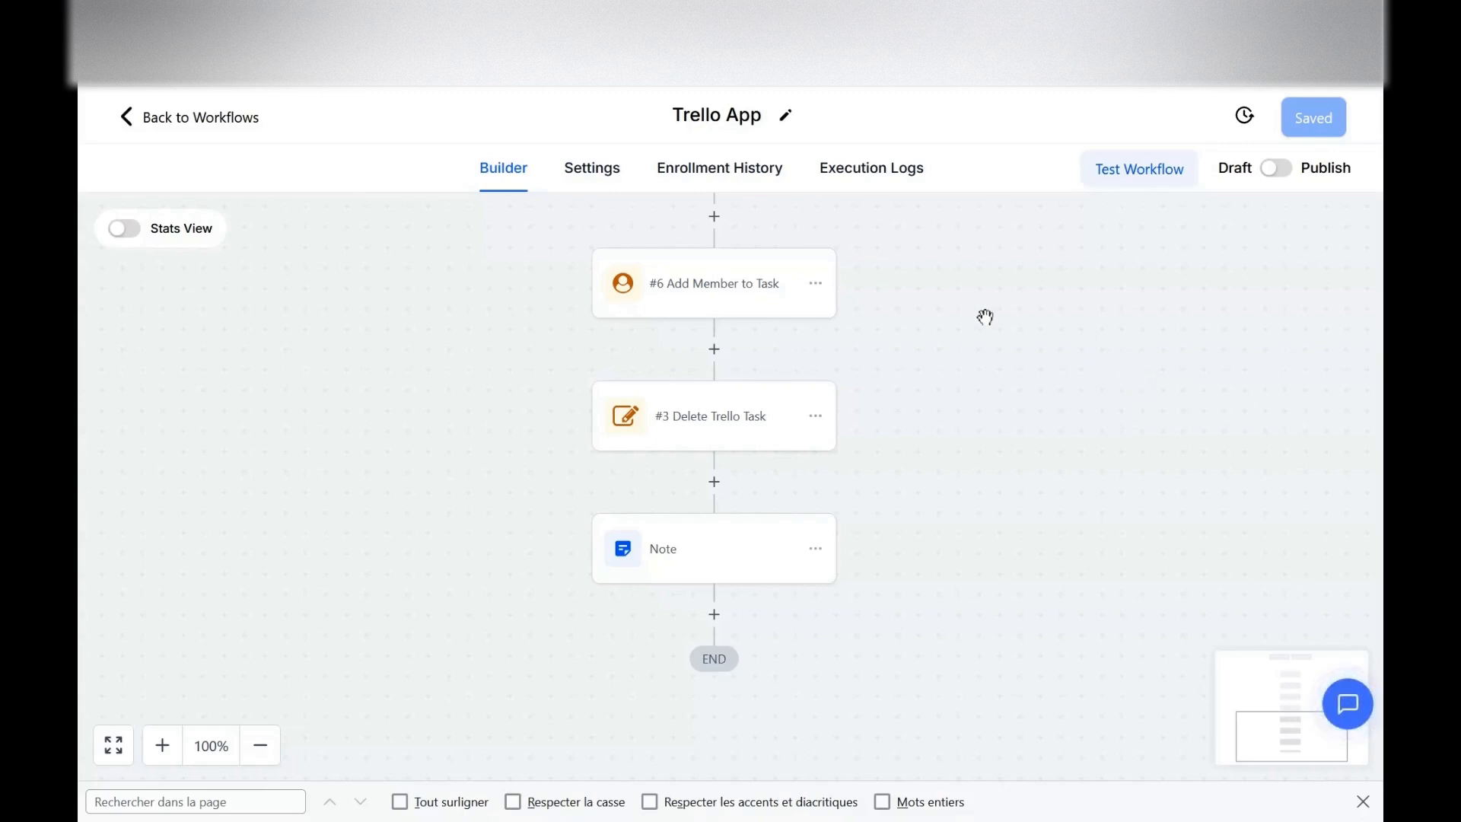
left_click(890, 183)
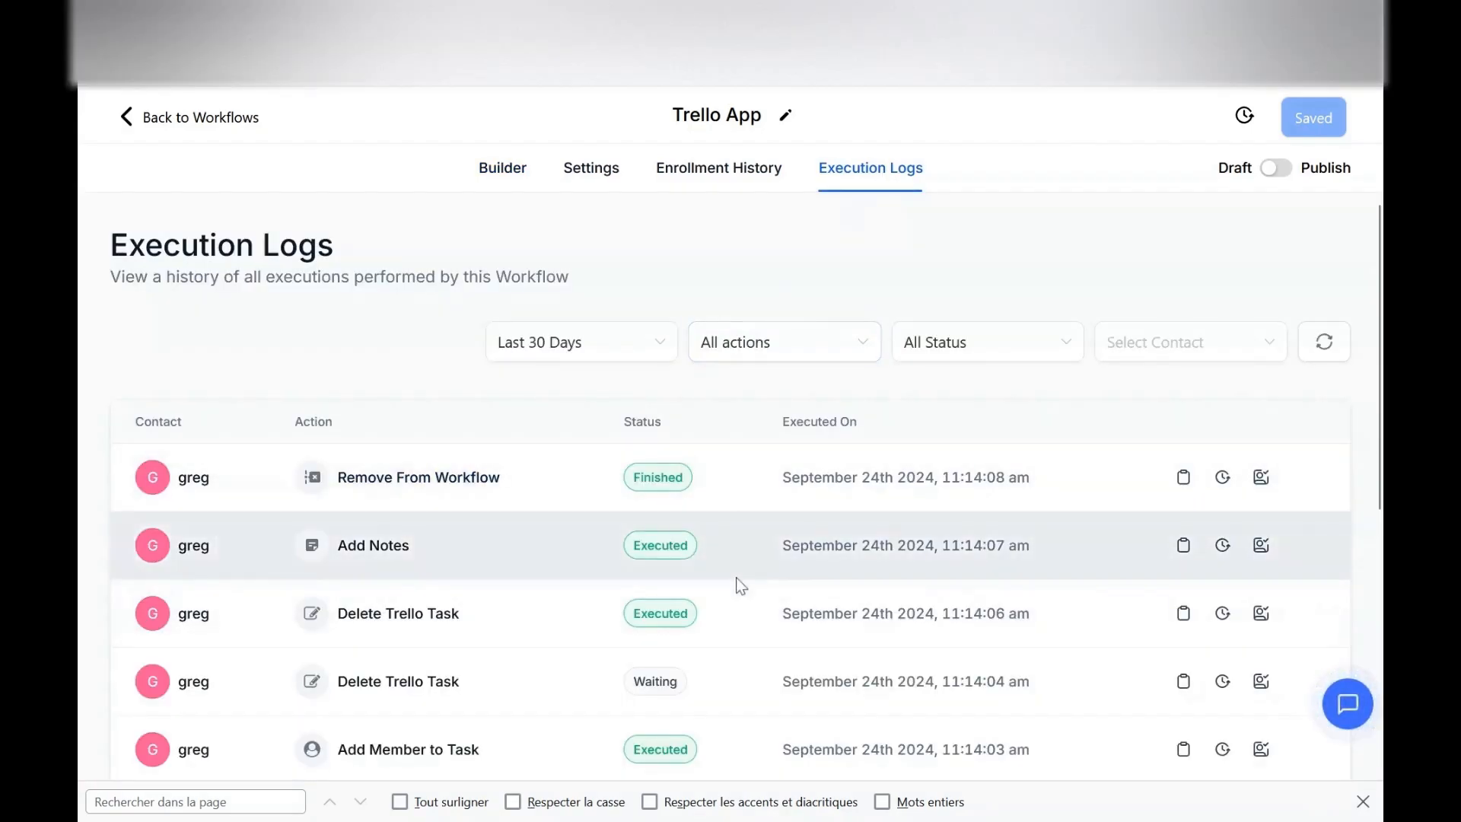
scroll(737, 577, "down", 3)
scroll(629, 287, "up", 1)
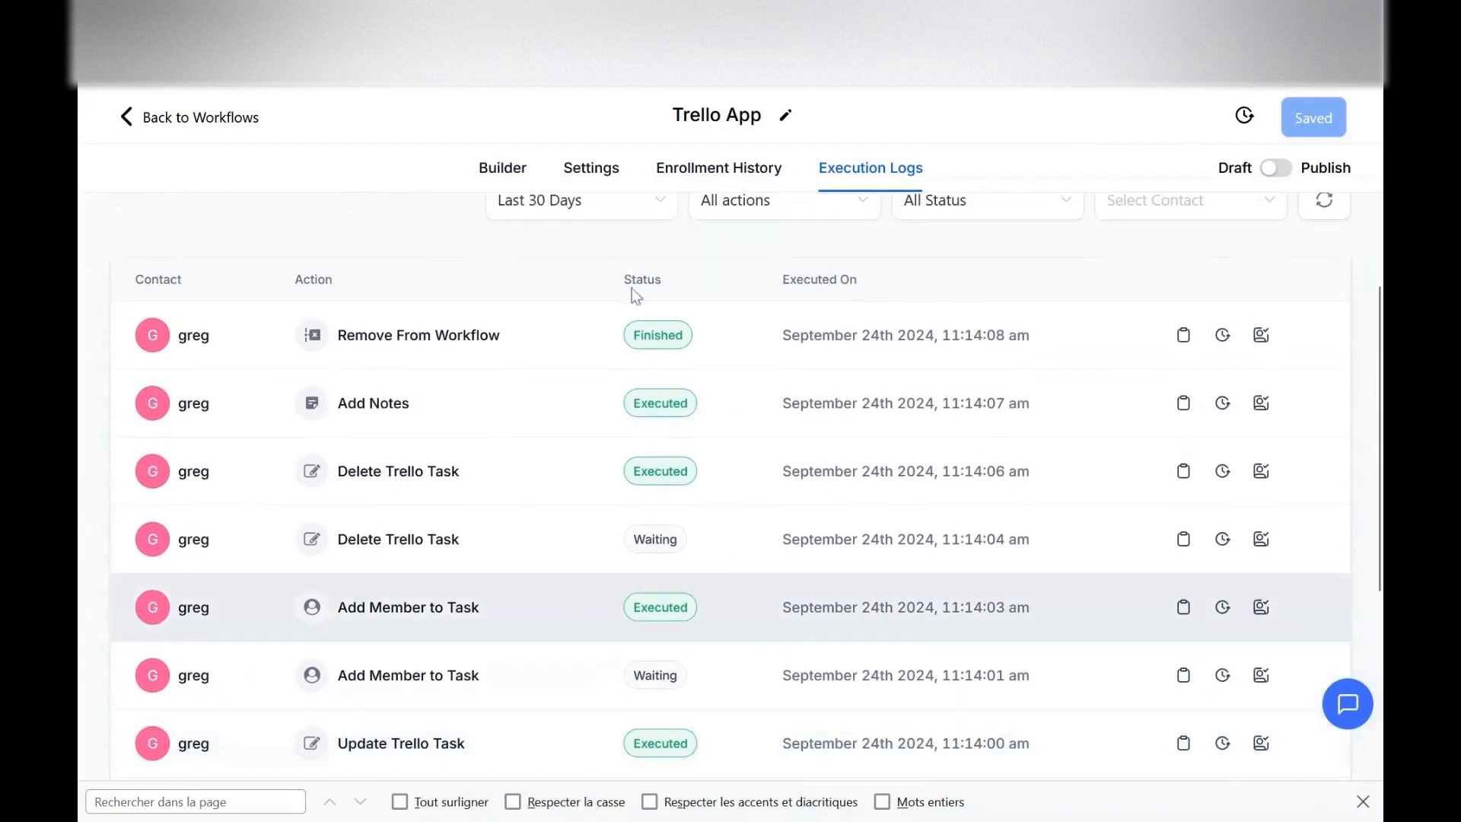
- Return to the workflow builder and examine the Note action's message, ID and error variables for each Trello action, closing it without saving
left_click(511, 170)
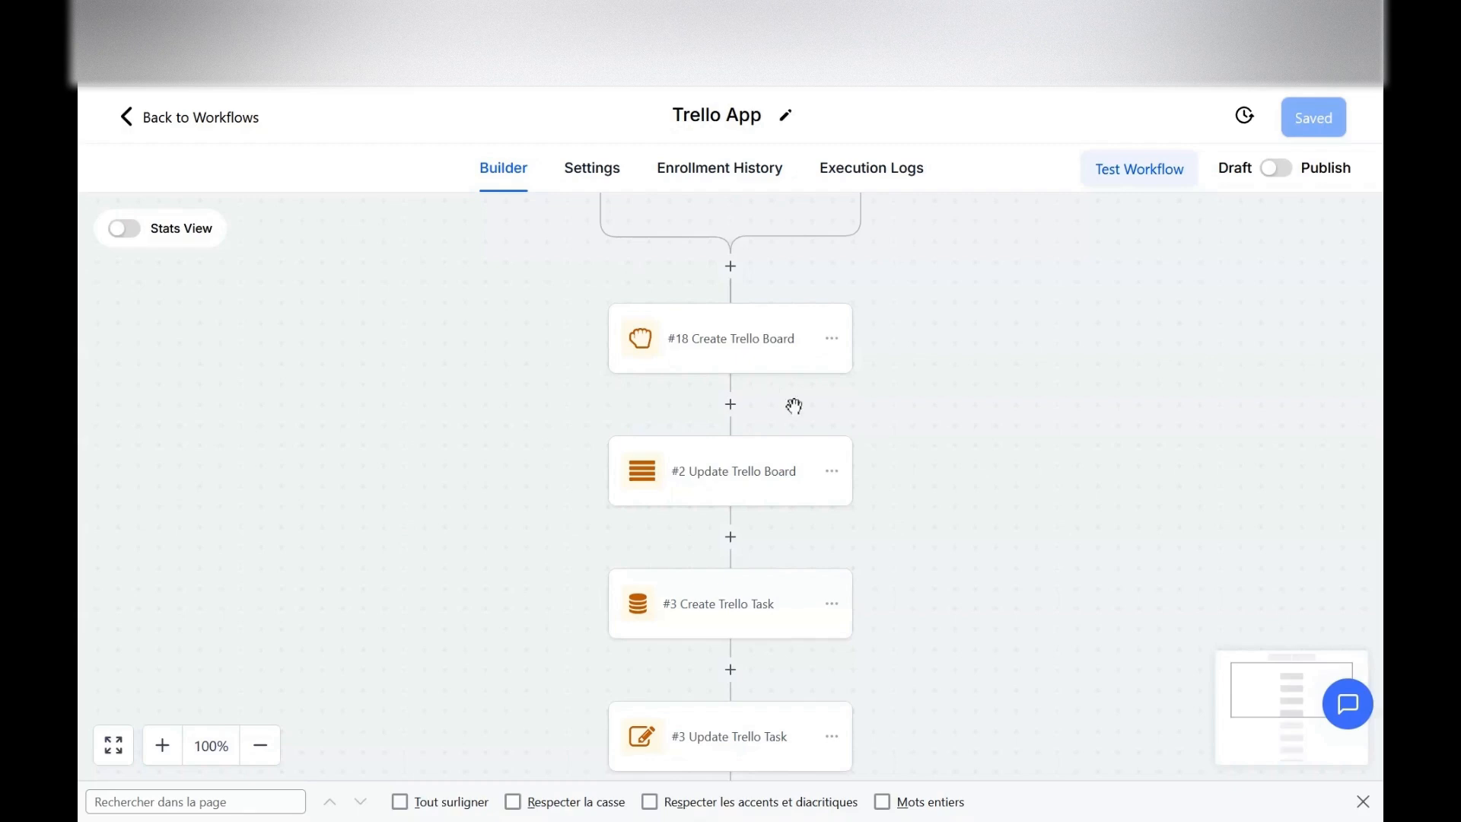
scroll(907, 690, "down", 5)
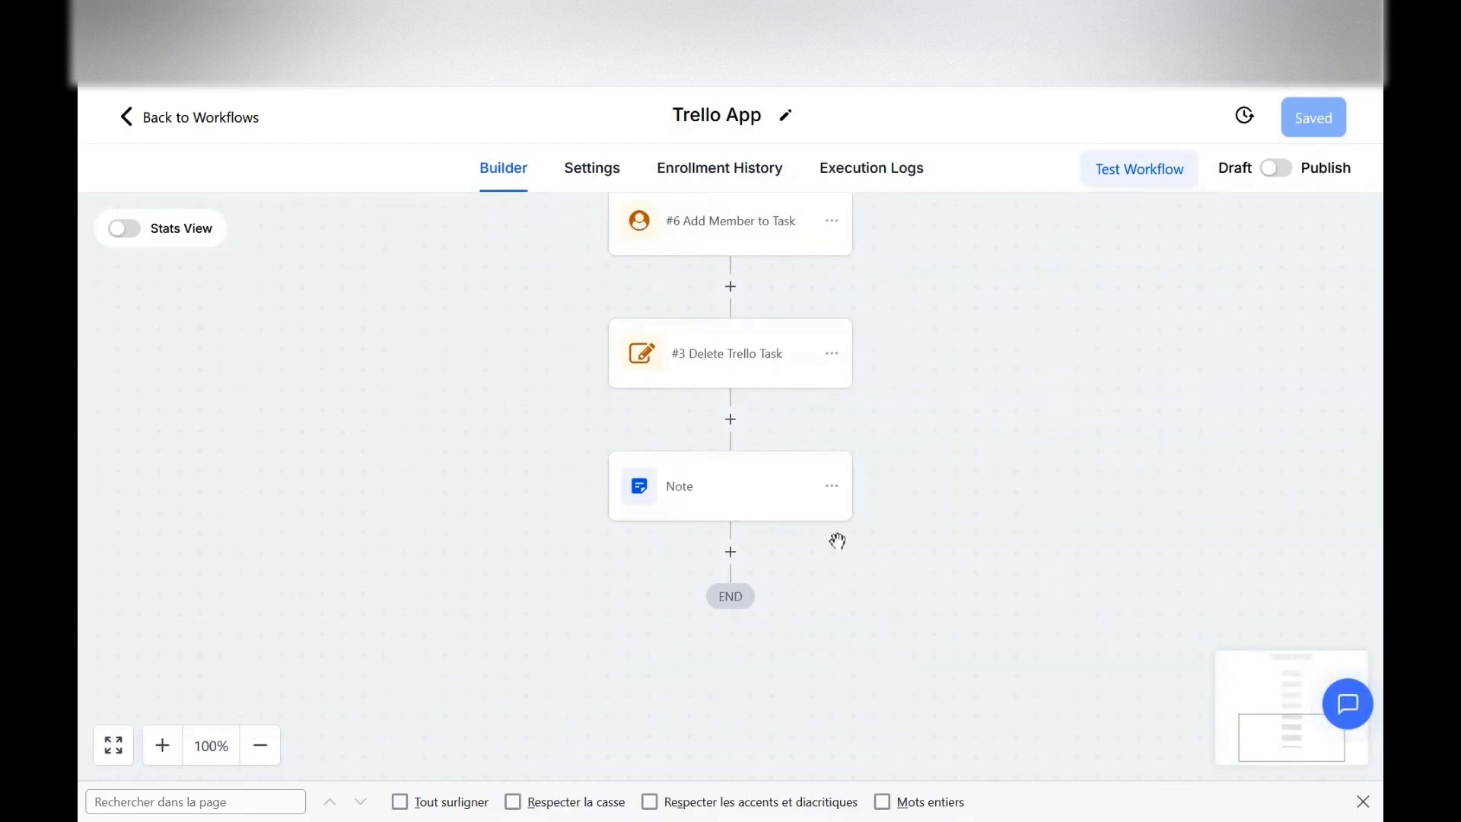
left_click(746, 509)
scroll(1205, 638, "down", 6)
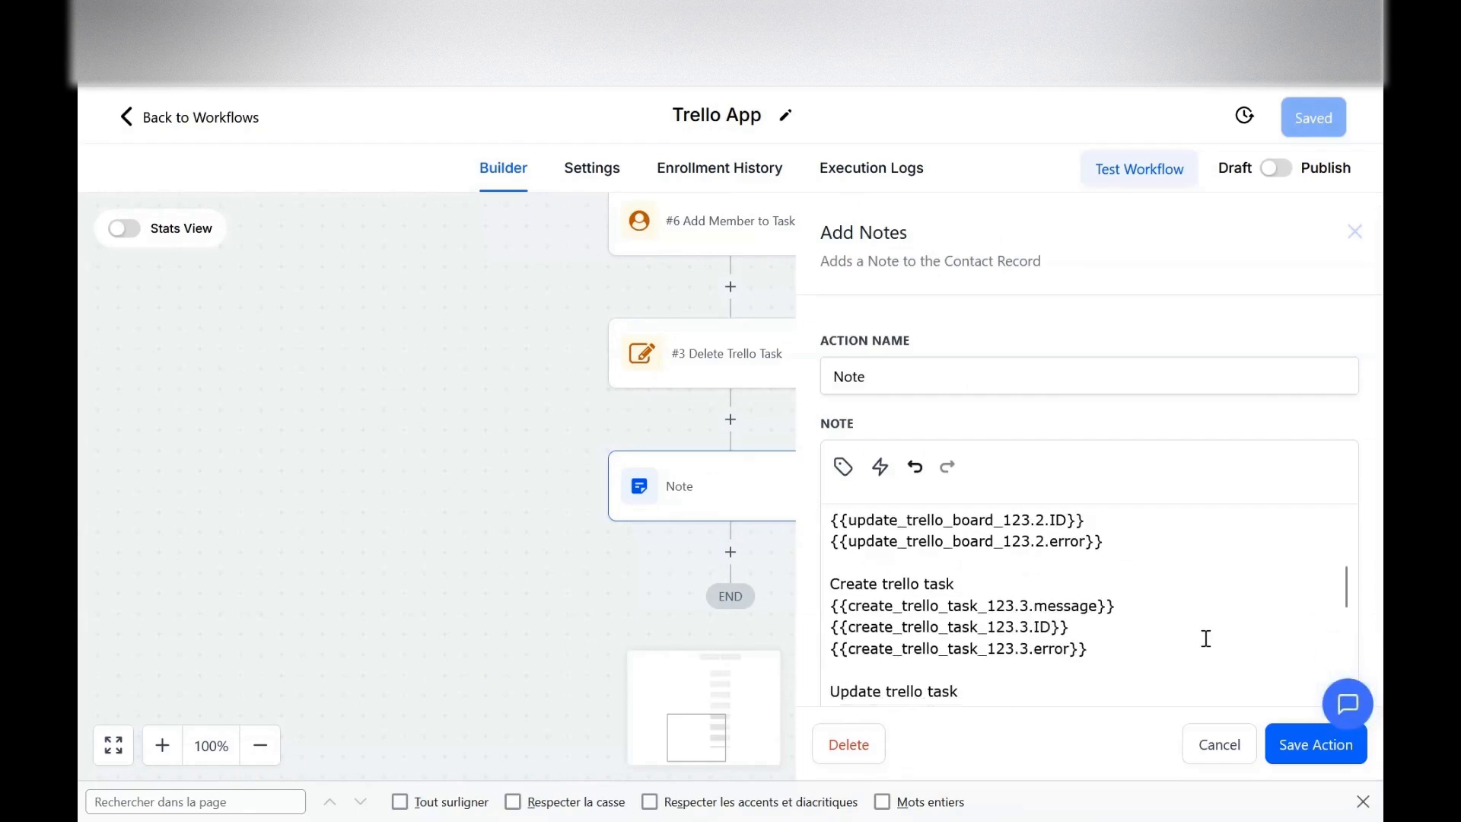
scroll(1204, 636, "down", 4)
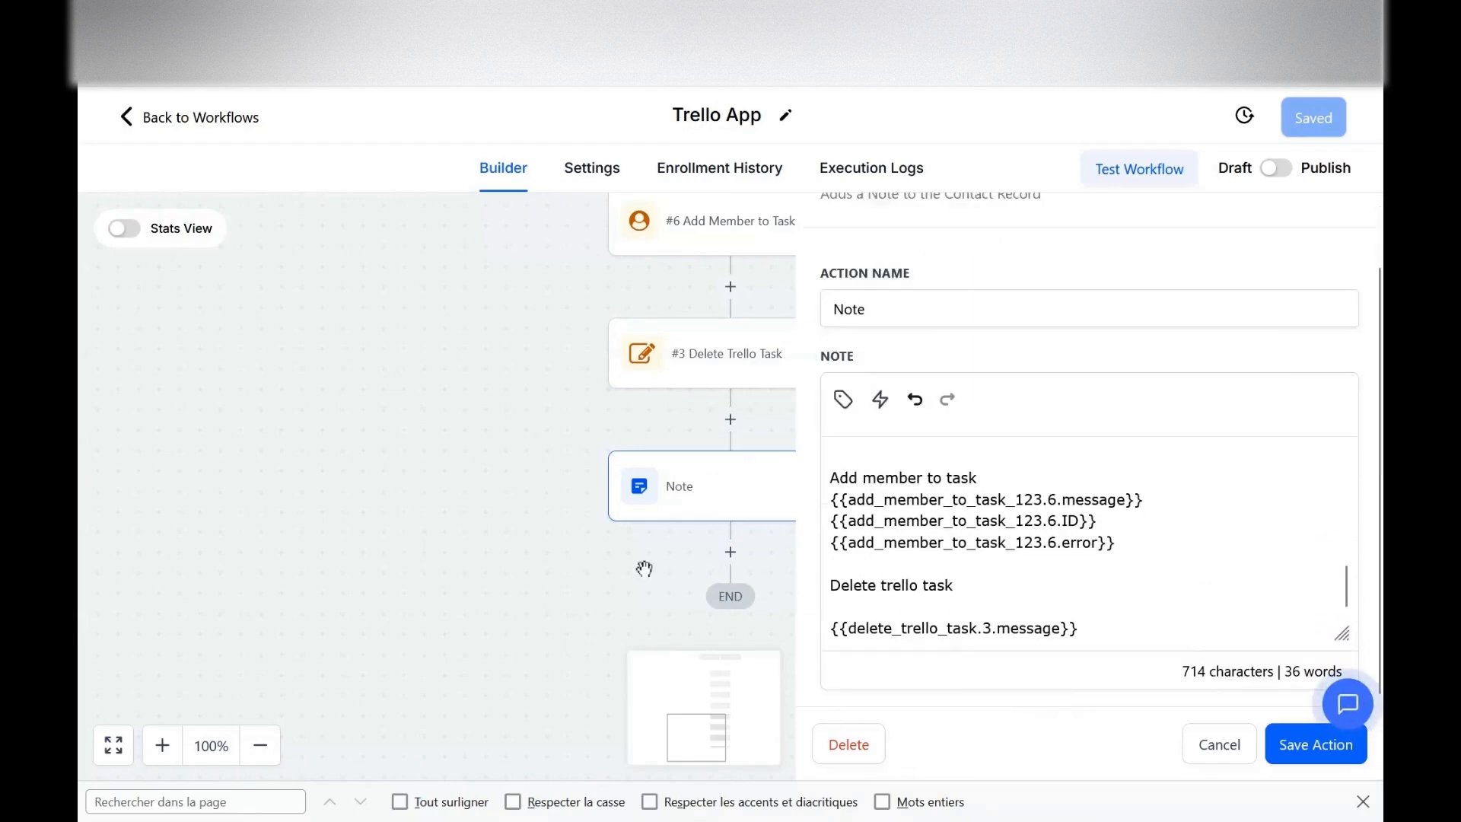
left_click(598, 565)
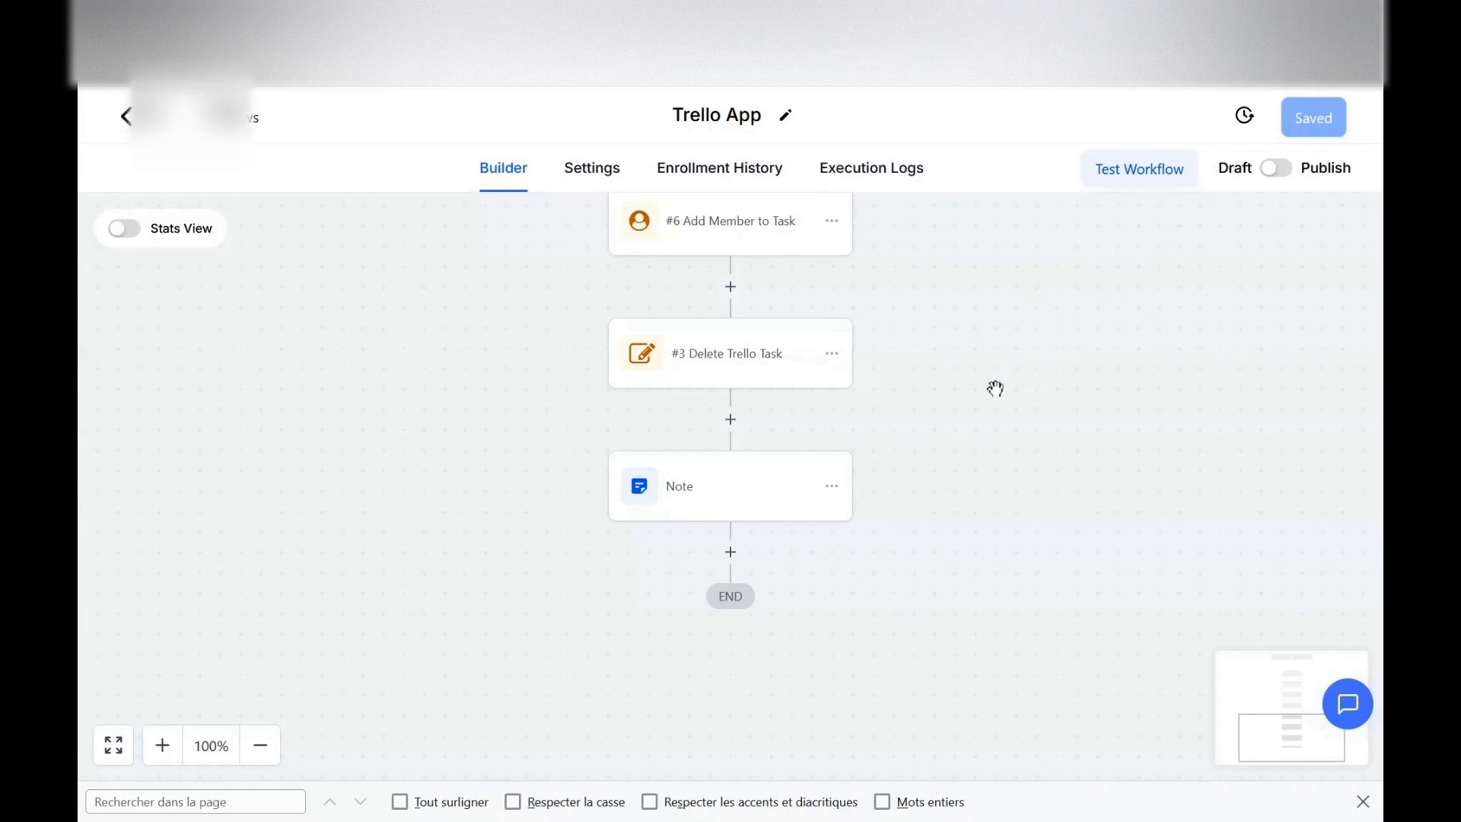
- Switch to the contact's record and examine the note containing the Trello board creation response
scroll(995, 388, "up", 3)
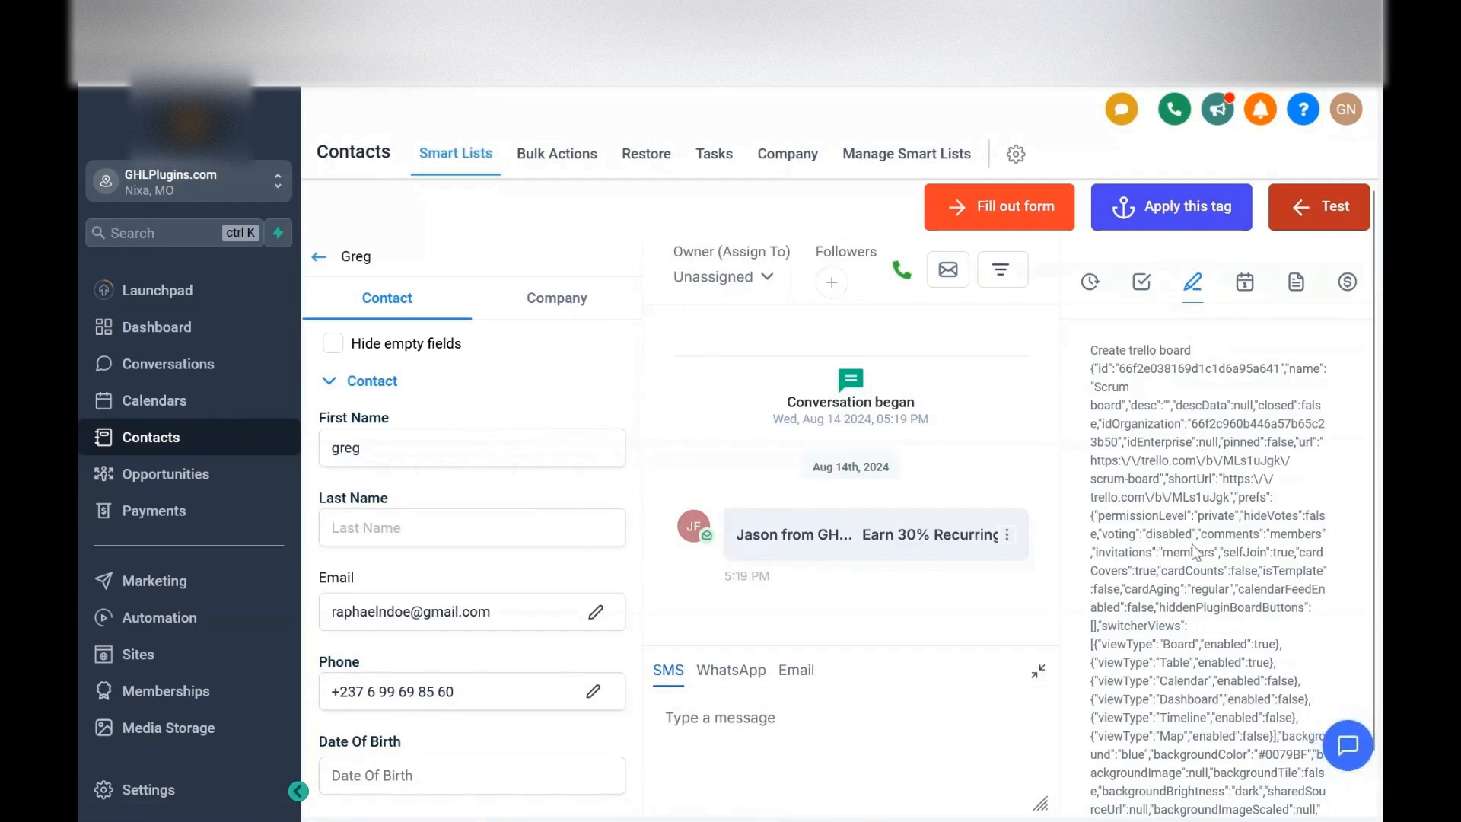
scroll(1196, 549, "down", 3)
scroll(1196, 549, "down", 2)
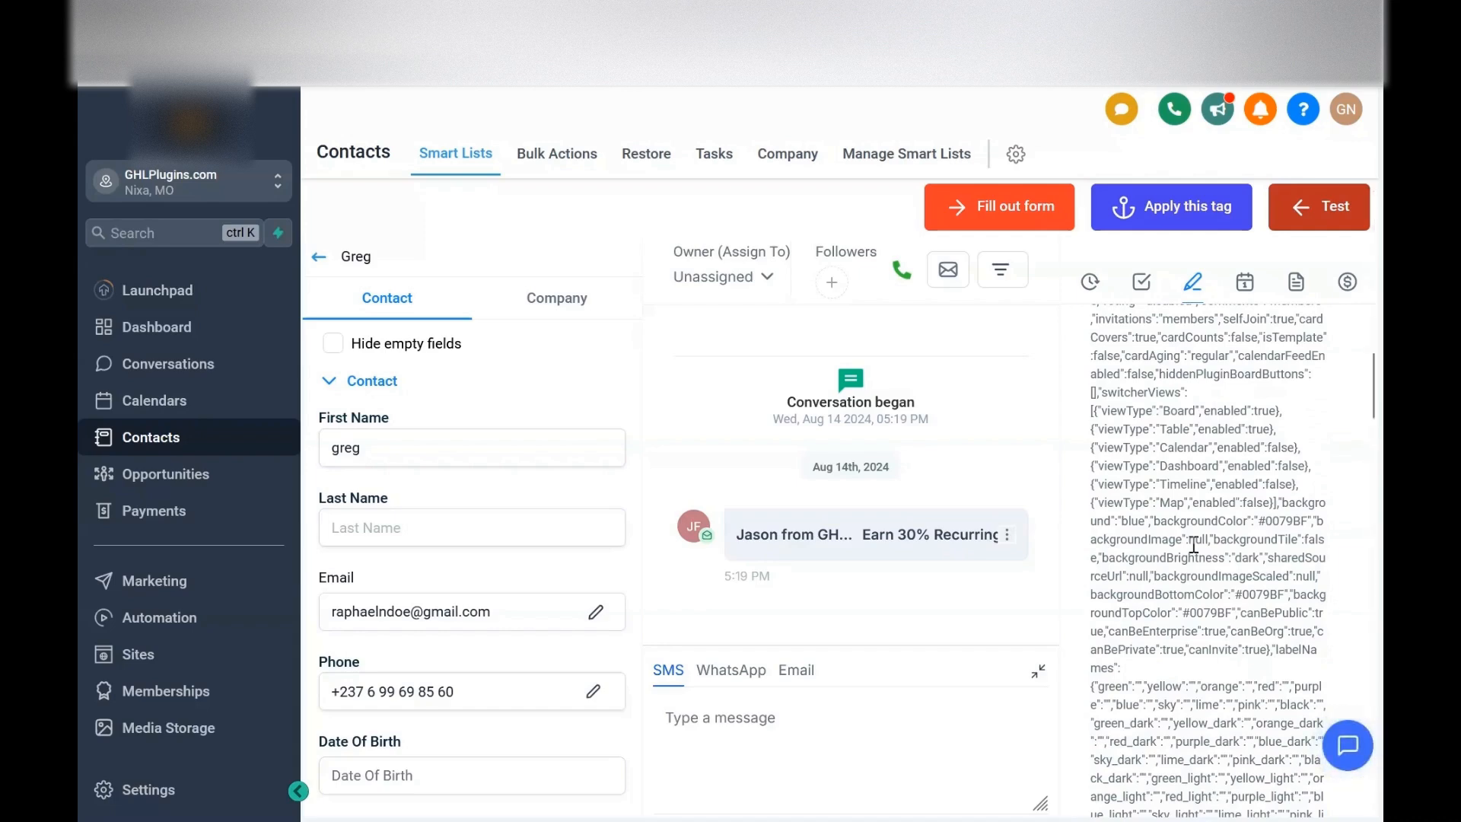
scroll(1192, 545, "down", 4)
scroll(1193, 545, "up", 7)
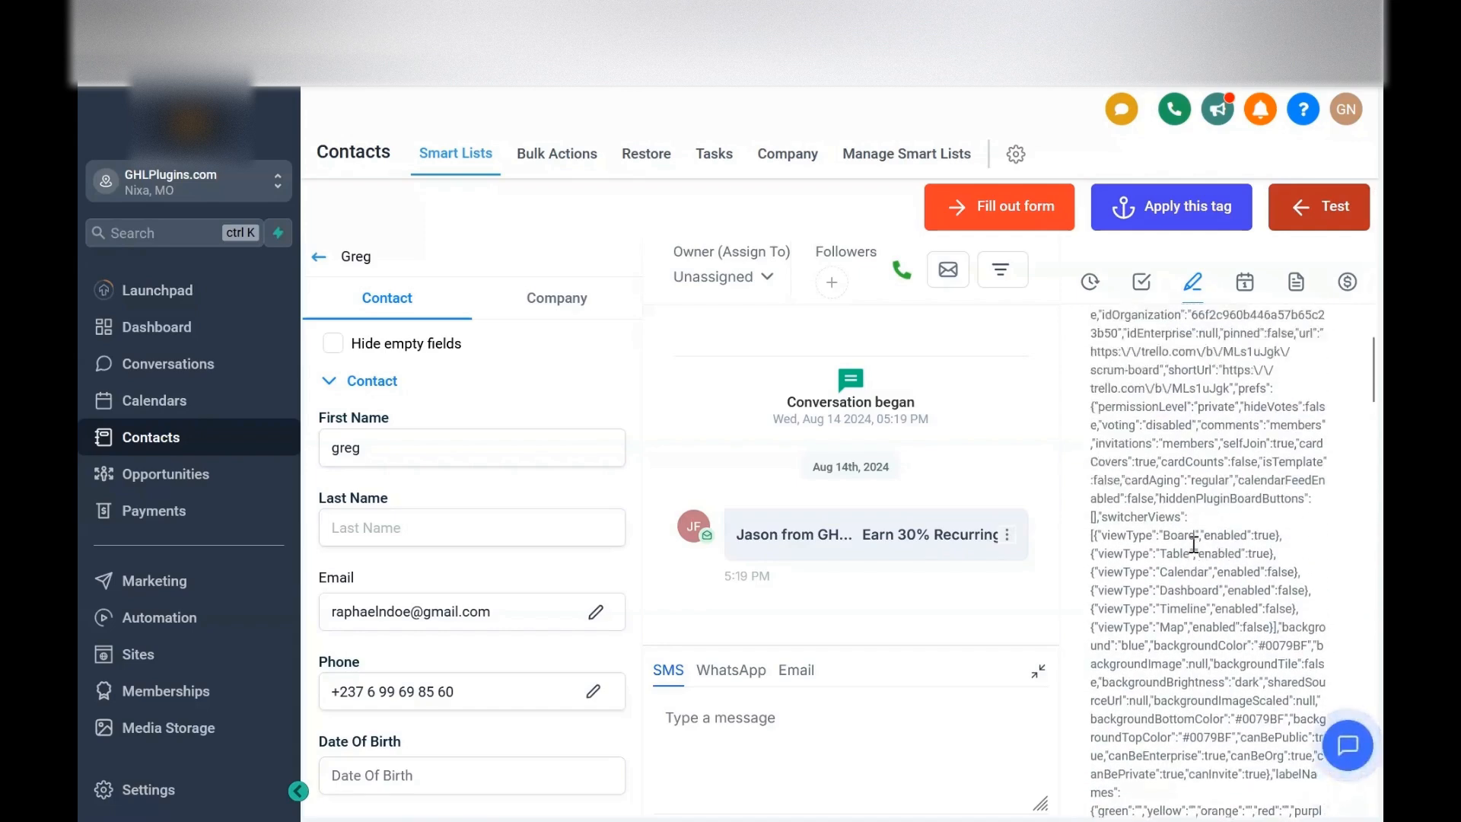
scroll(1193, 545, "up", 2)
scroll(1193, 545, "up", 3)
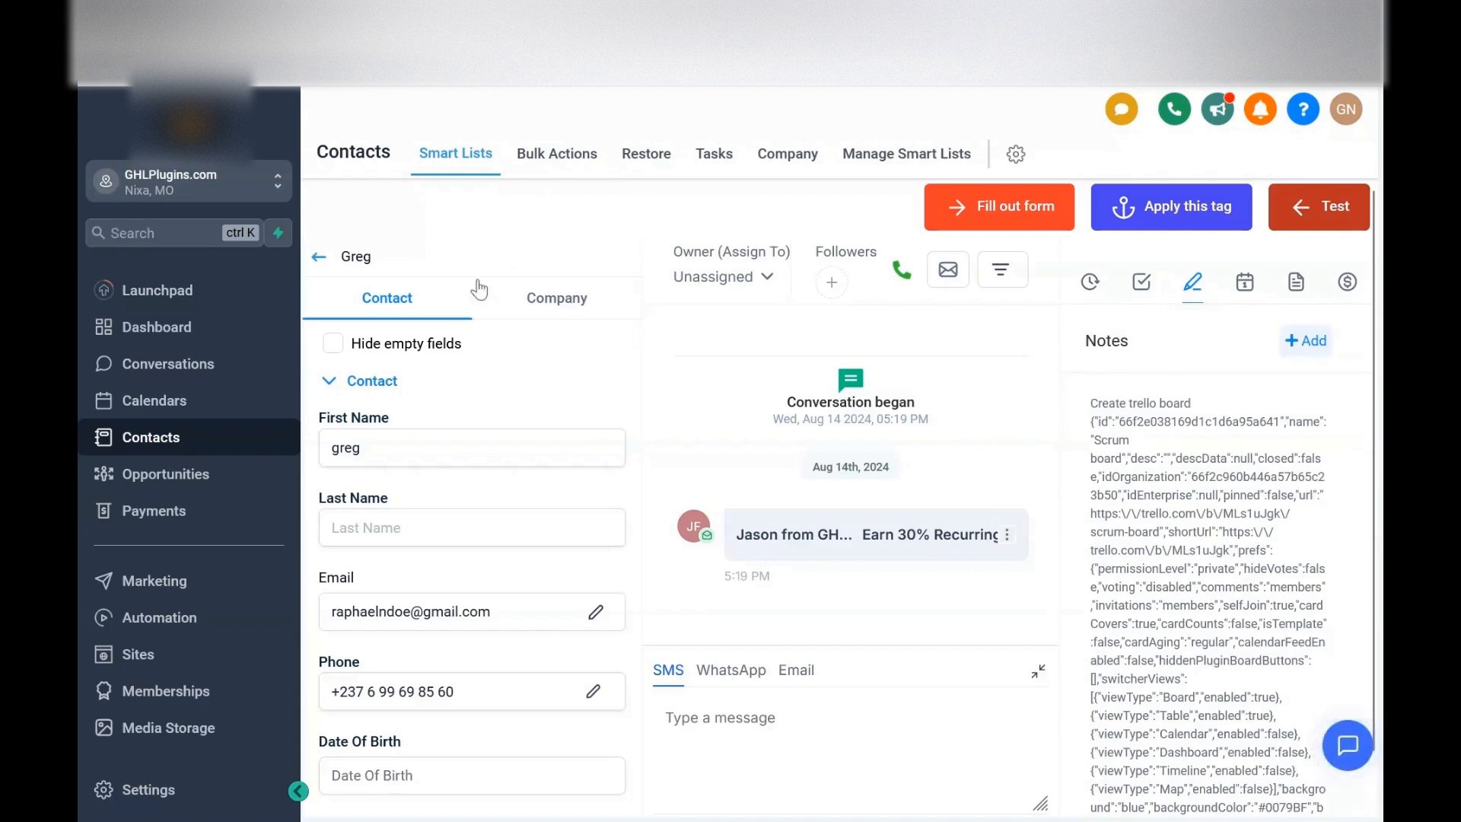
- Return to the Trello App workflow and look over its sequence of board and task actions
left_click(498, 23)
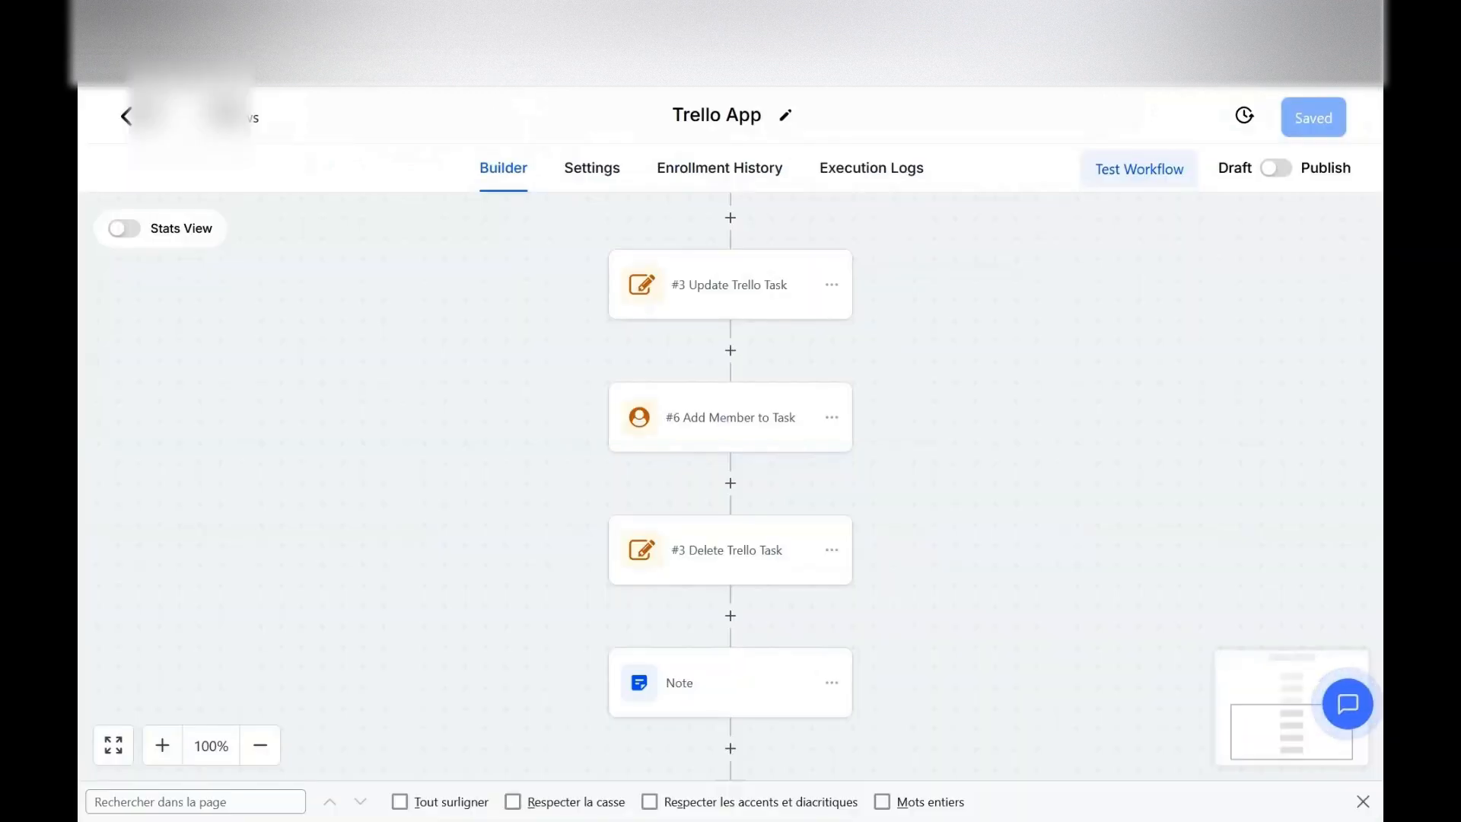
scroll(914, 439, "down", 1)
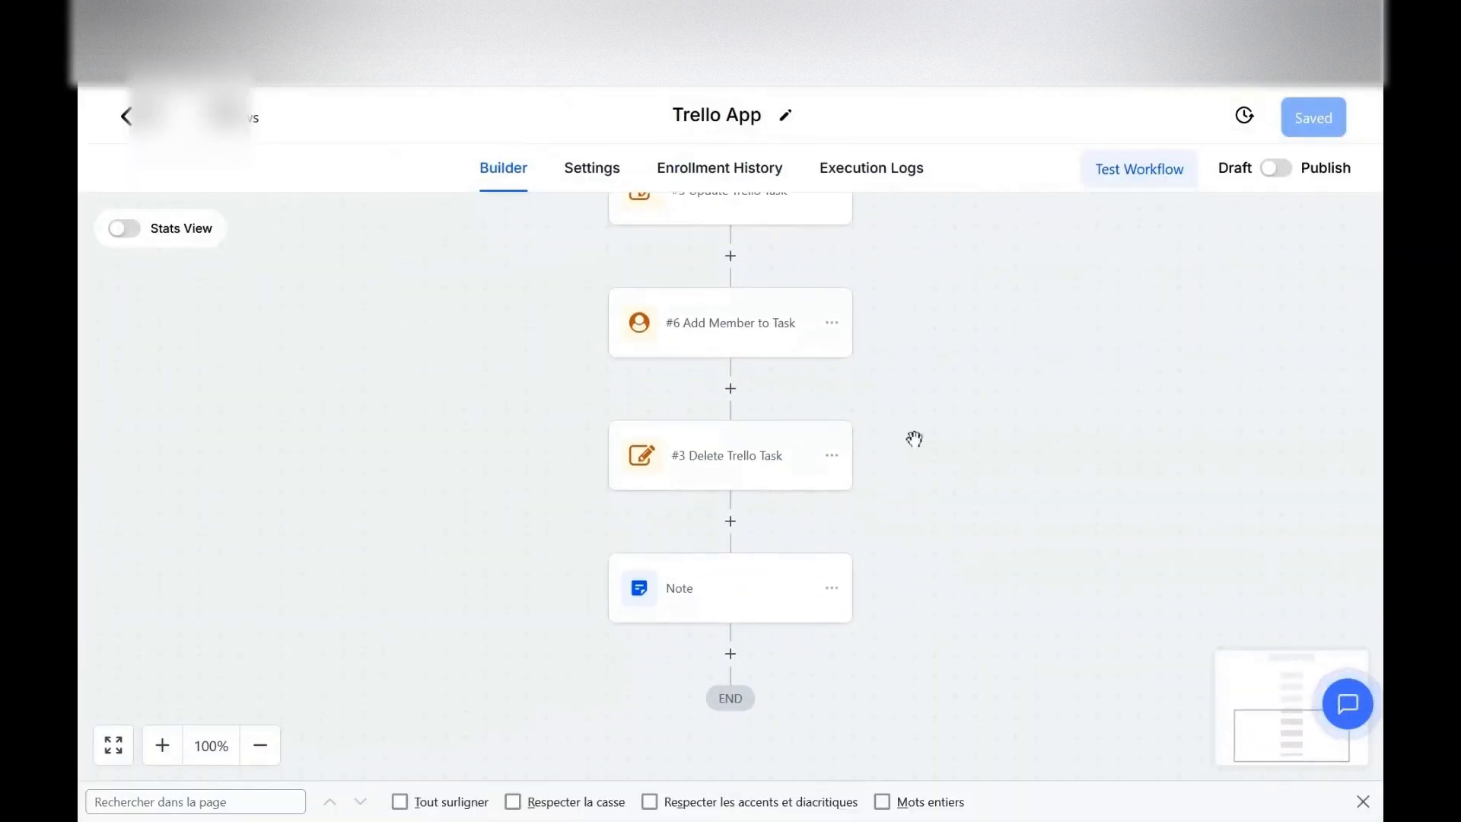
scroll(914, 438, "up", 6)
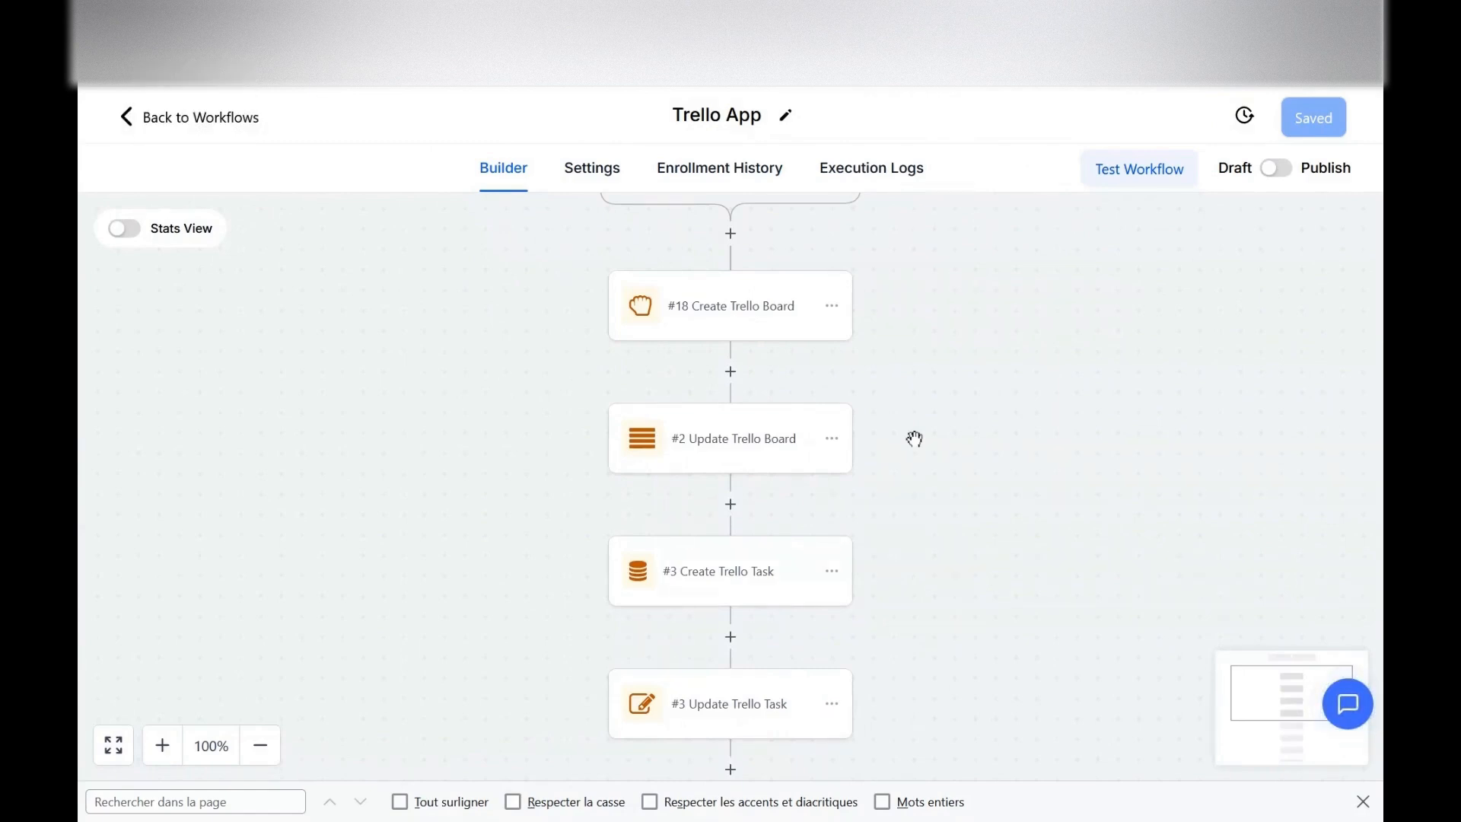
scroll(914, 439, "down", 1)
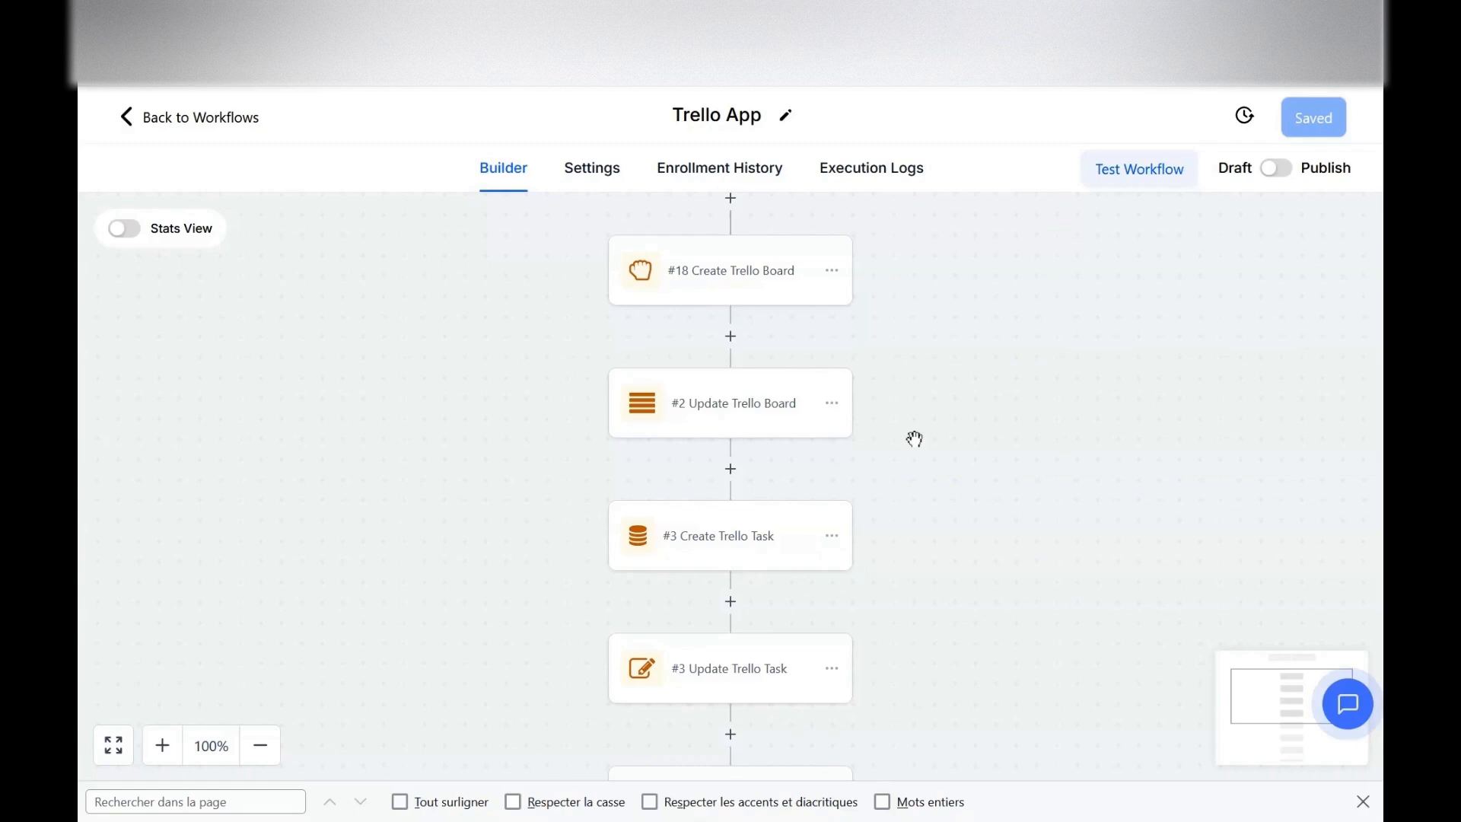
scroll(914, 439, "down", 2)
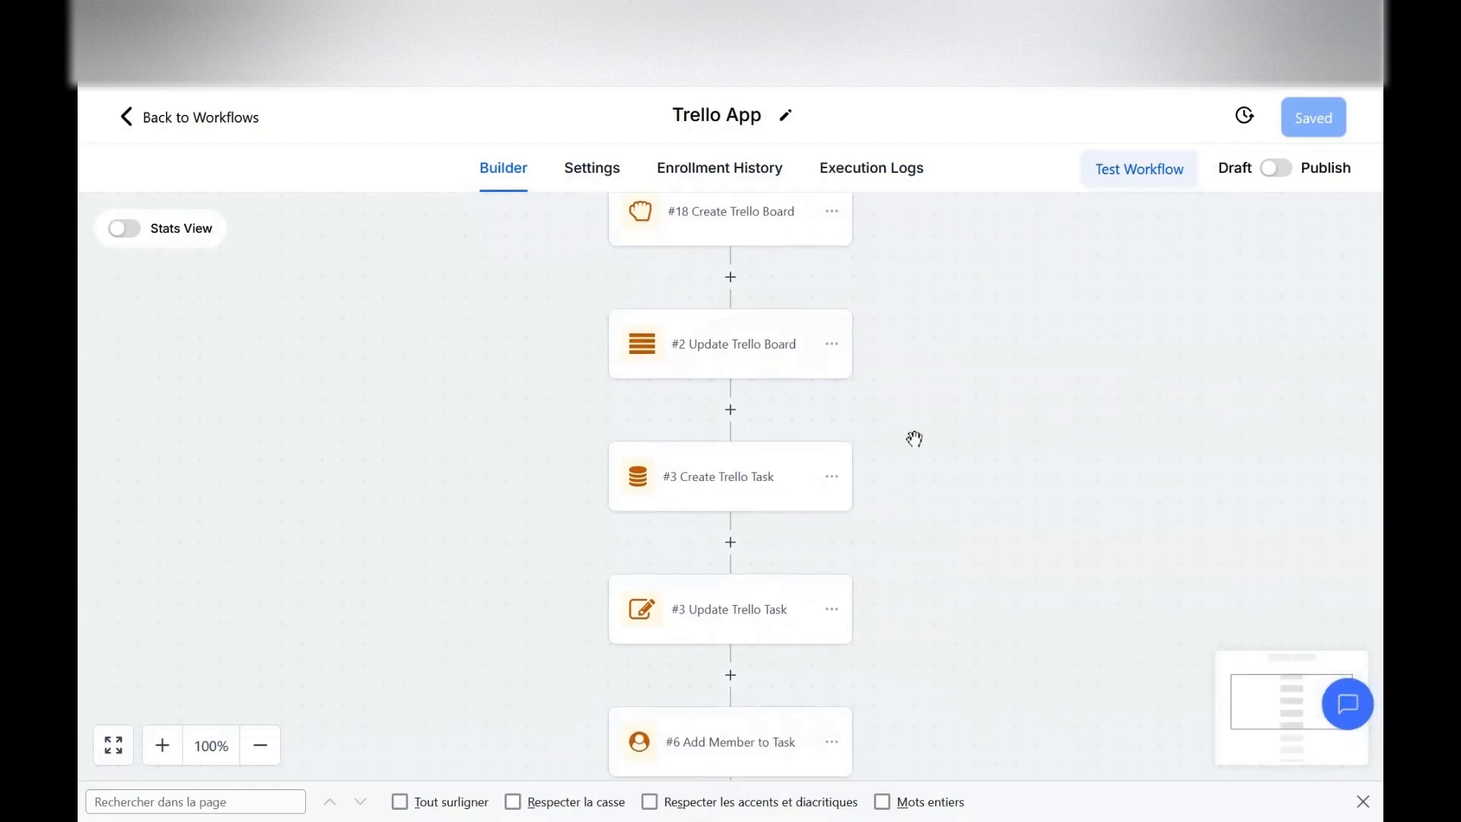
scroll(914, 439, "down", 2)
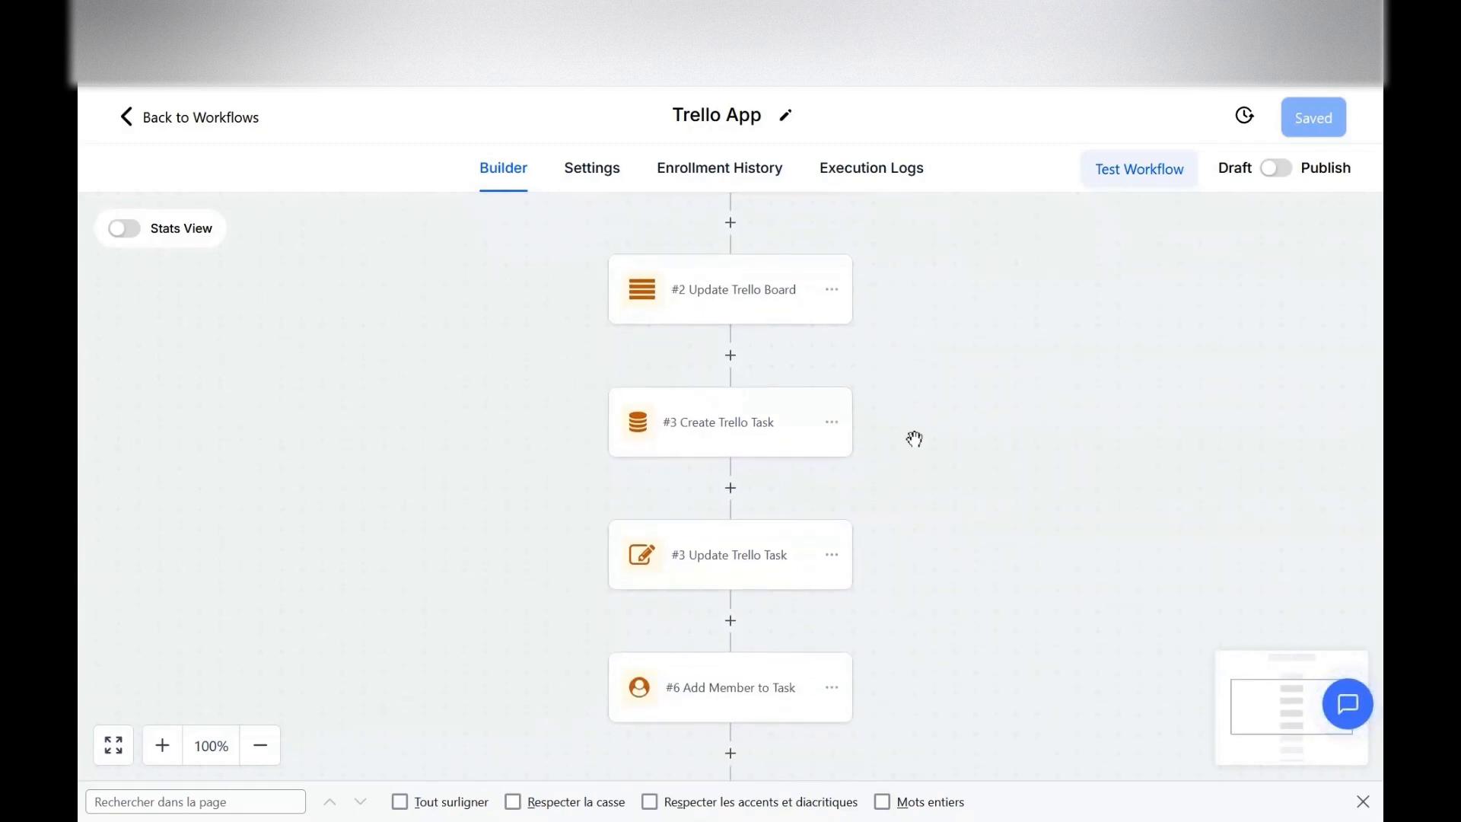